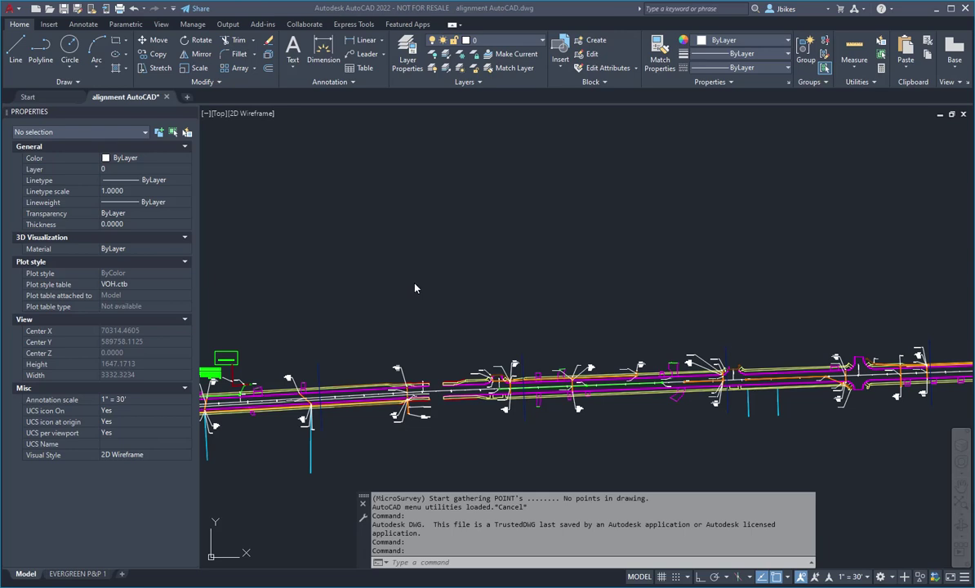
- Freeze the sketch-note and PIPE-NTWK layers by picking their objects with Layer Freeze
middle_click_drag(457, 295, 485, 280)
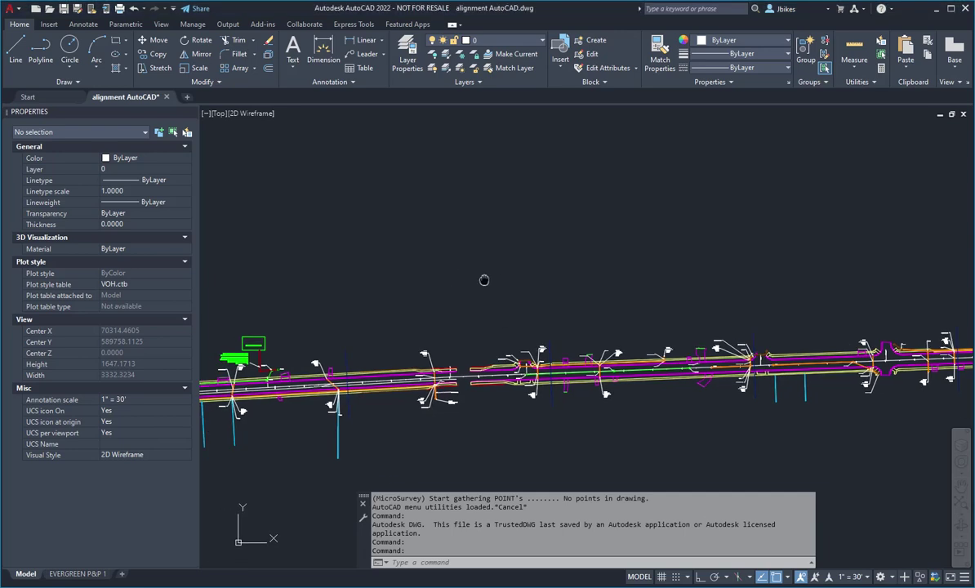
scroll(494, 269, "down", 4)
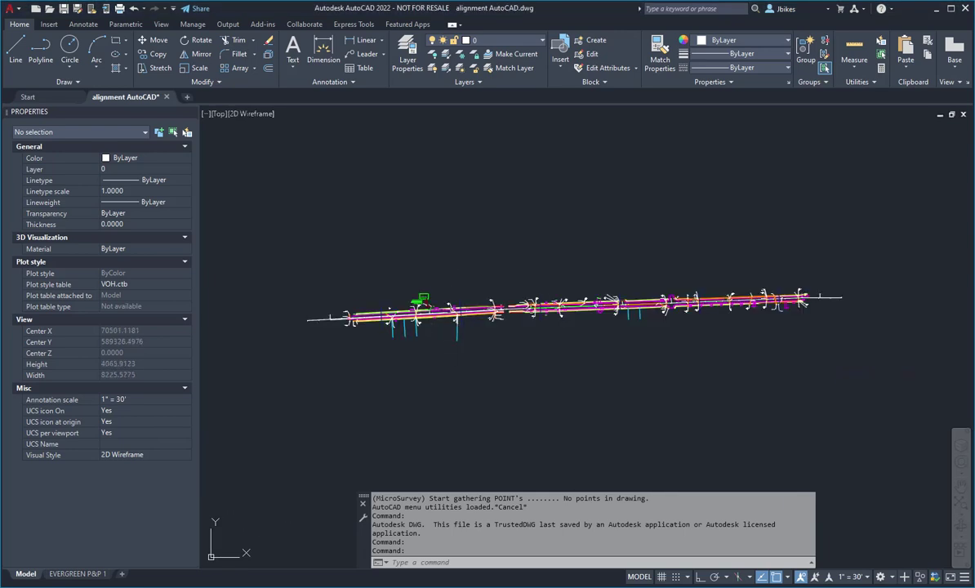
scroll(400, 298, "up", 7)
scroll(398, 300, "up", 5)
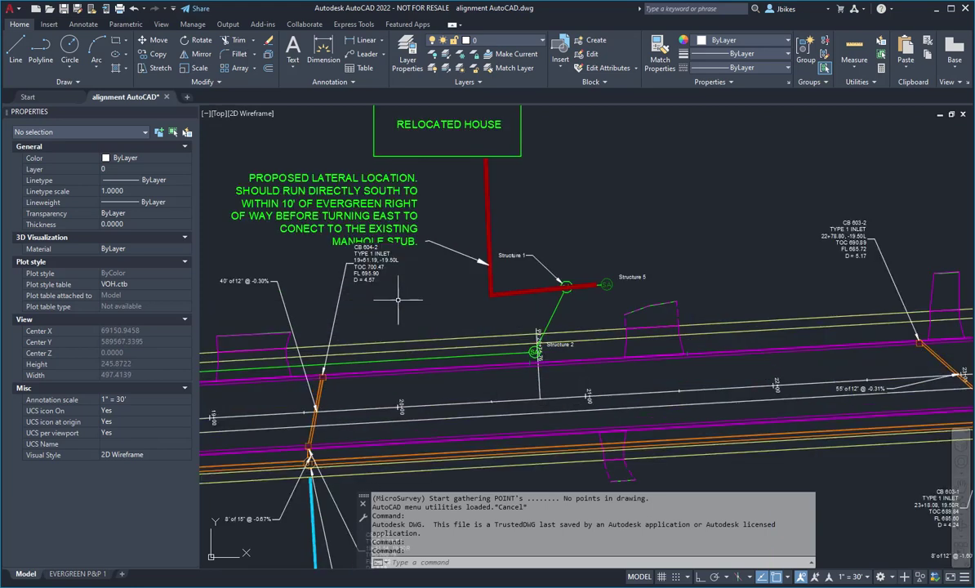
middle_click_drag(458, 305, 412, 288)
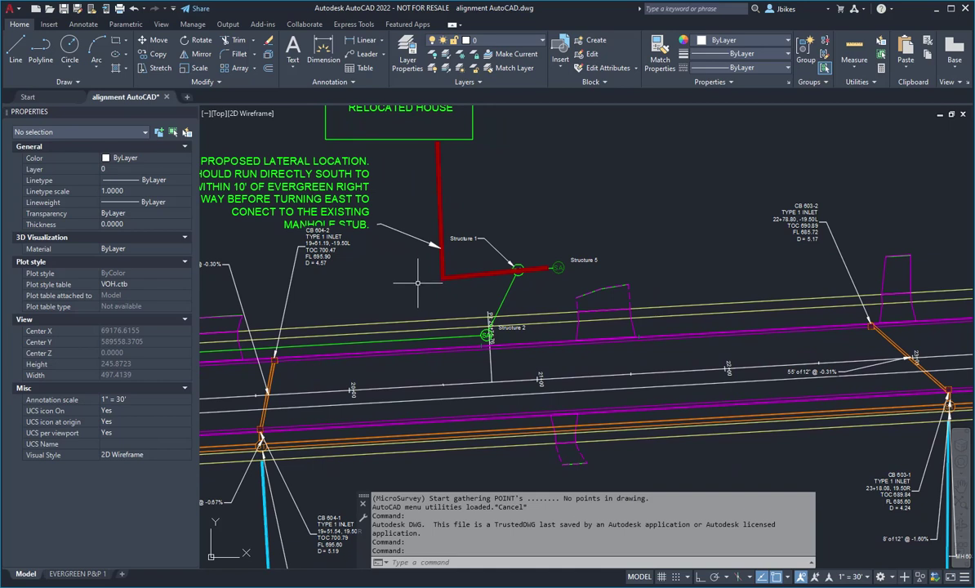
scroll(417, 281, "down", 2)
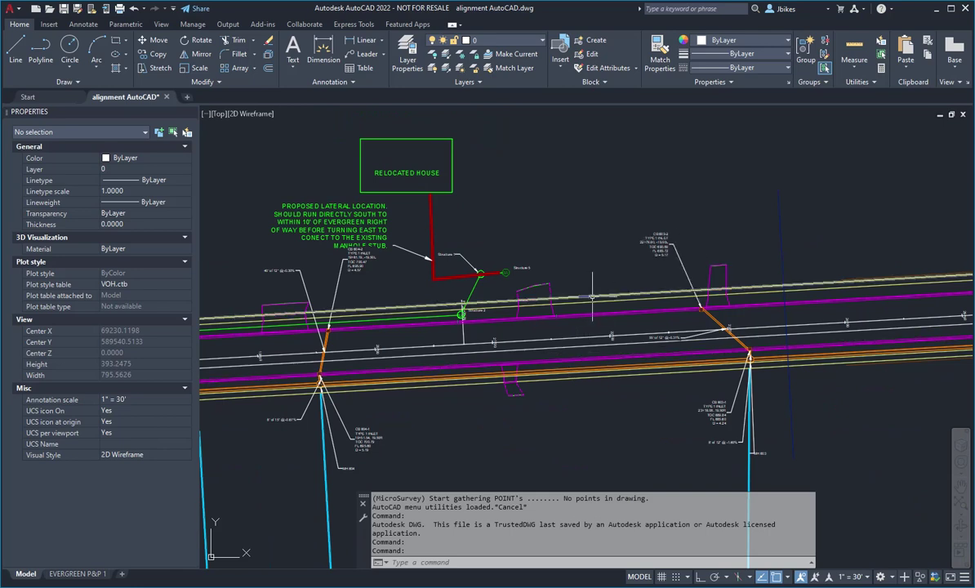
middle_click_drag(678, 468, 679, 318)
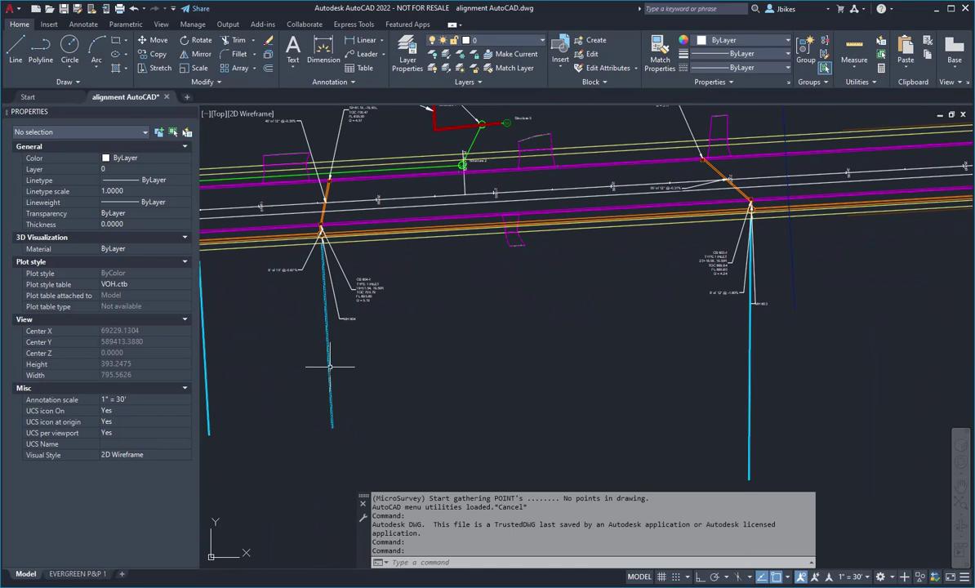
mouse_move(329, 366)
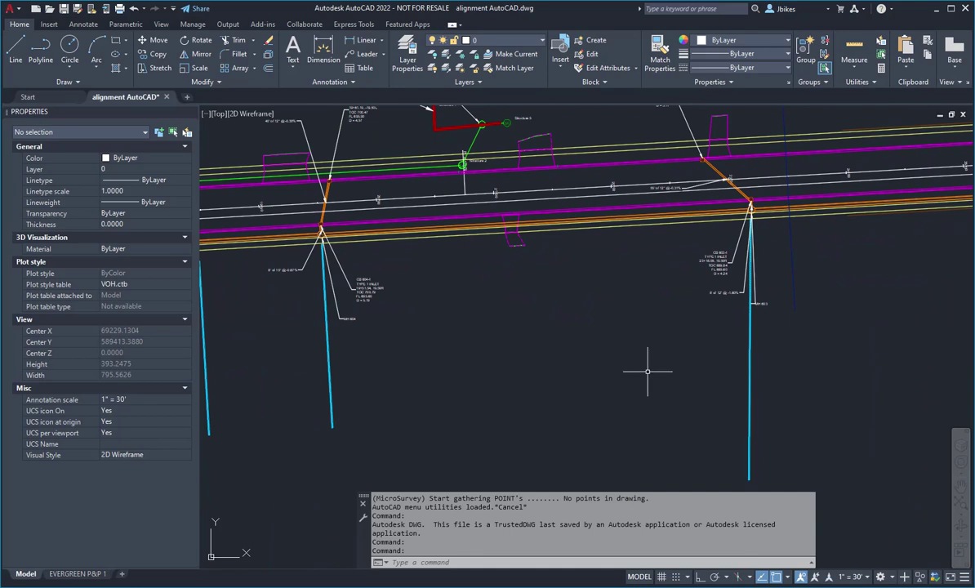
scroll(539, 361, "down", 4)
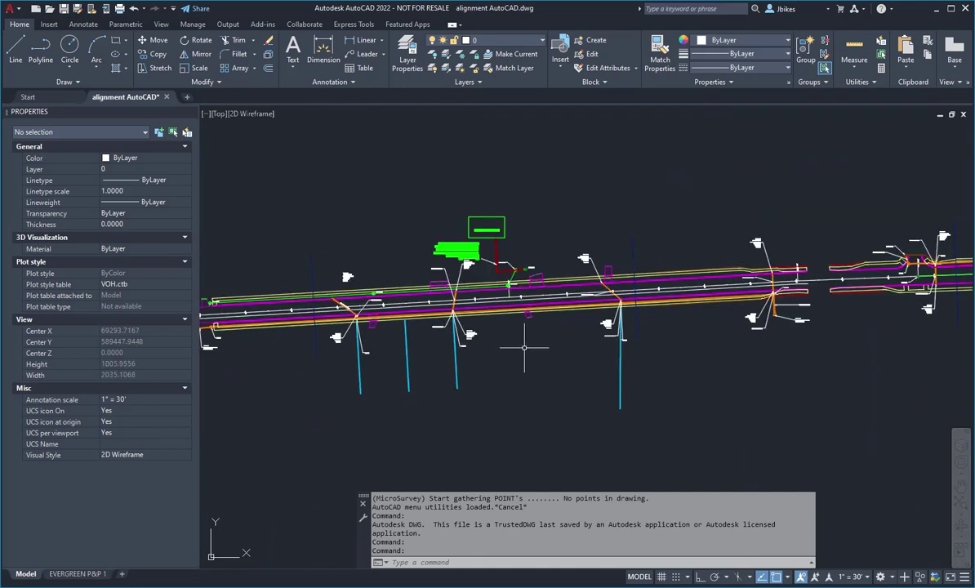
scroll(463, 266, "up", 6)
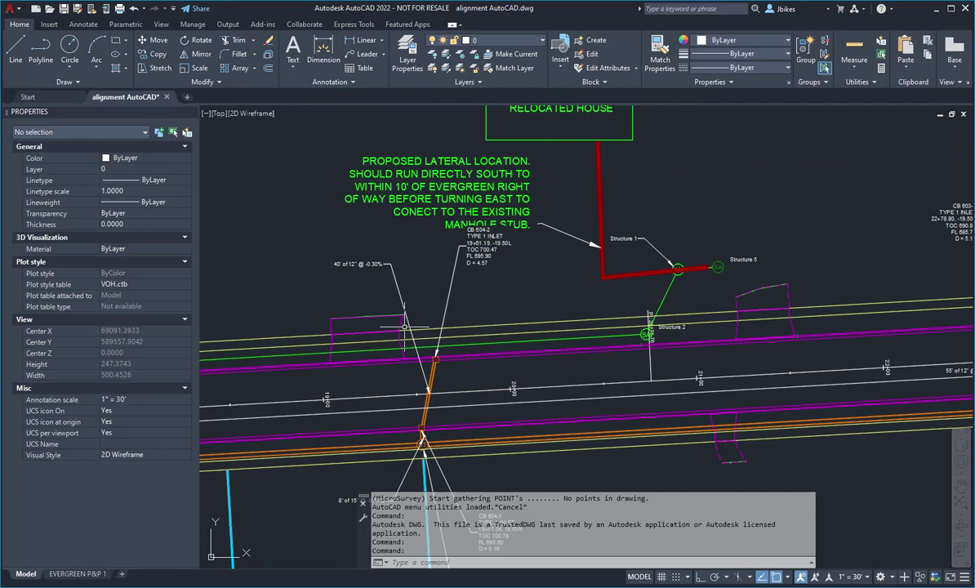
left_click(463, 55)
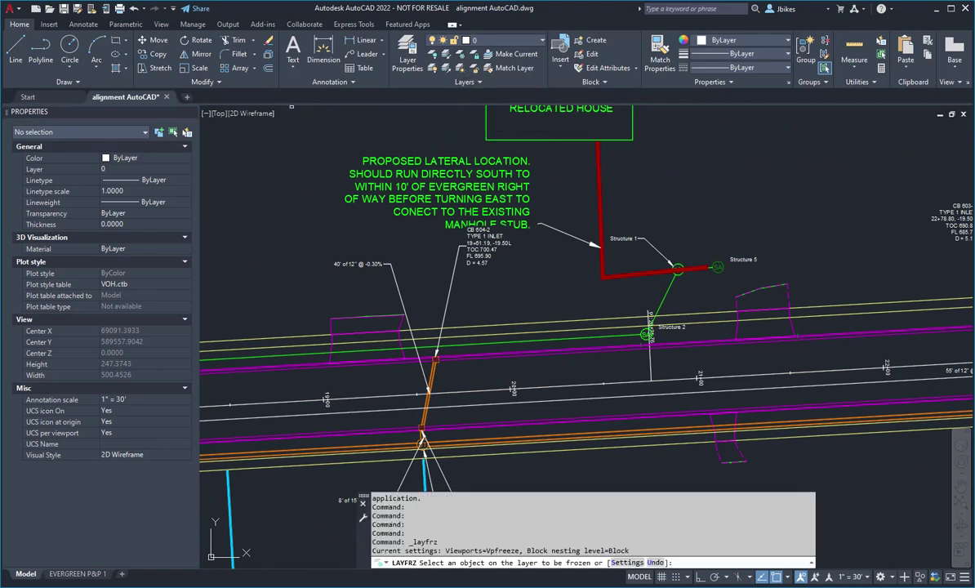
left_click(458, 163)
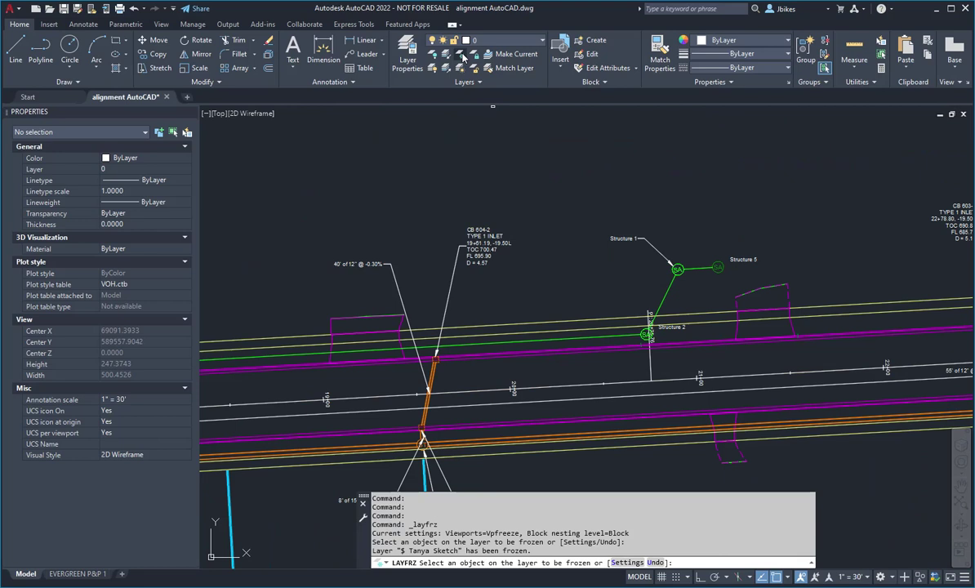
left_click(463, 56)
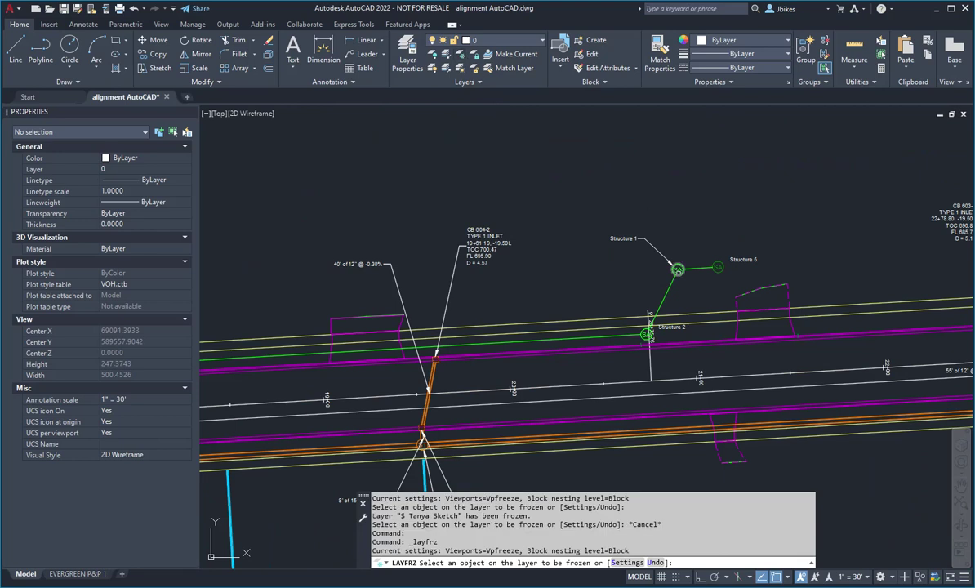
left_click(678, 270)
- Freeze the C-PROP-LINE and V-WATR-PROF-PIPE layers, then check the remaining alignment linework
scroll(554, 203, "down", 4)
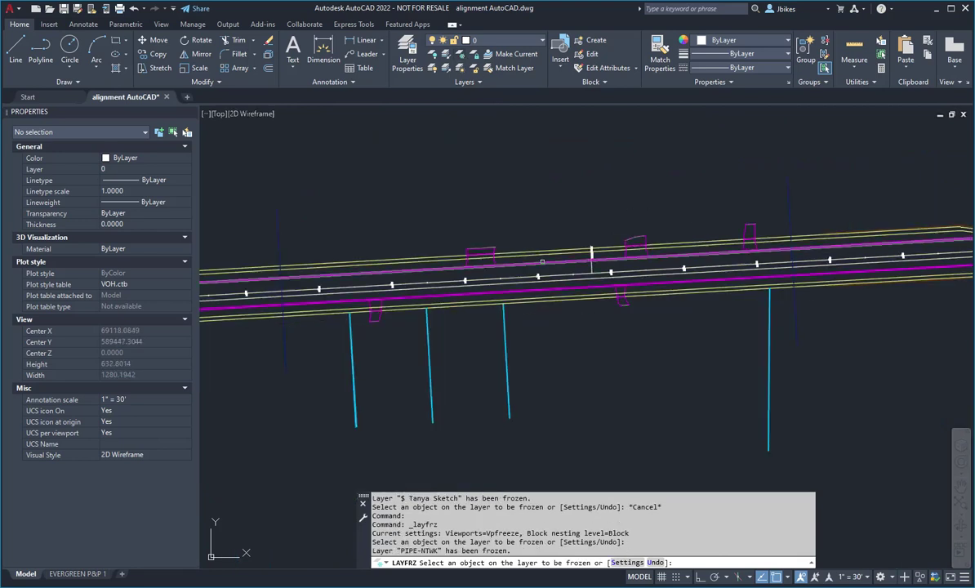
left_click(432, 54)
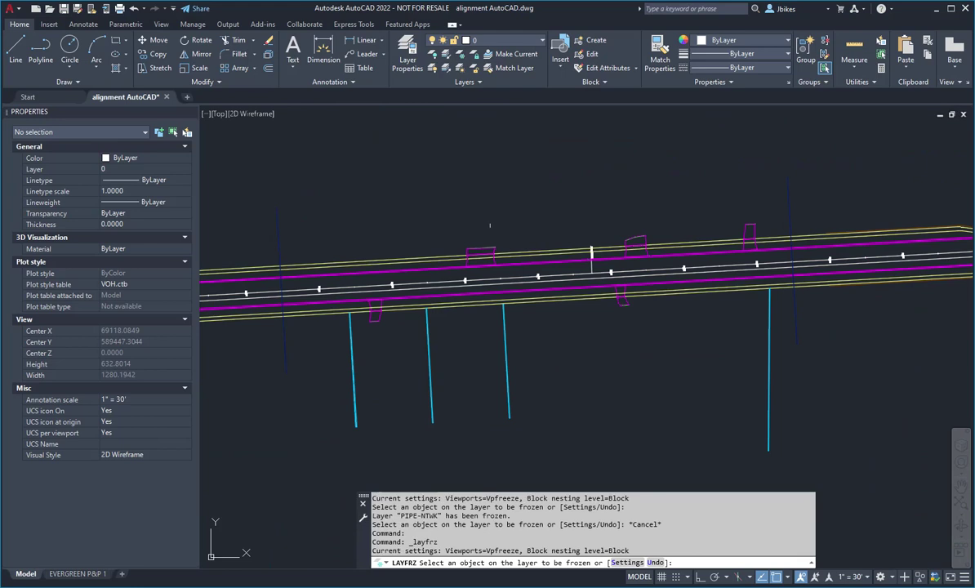
left_click(506, 333)
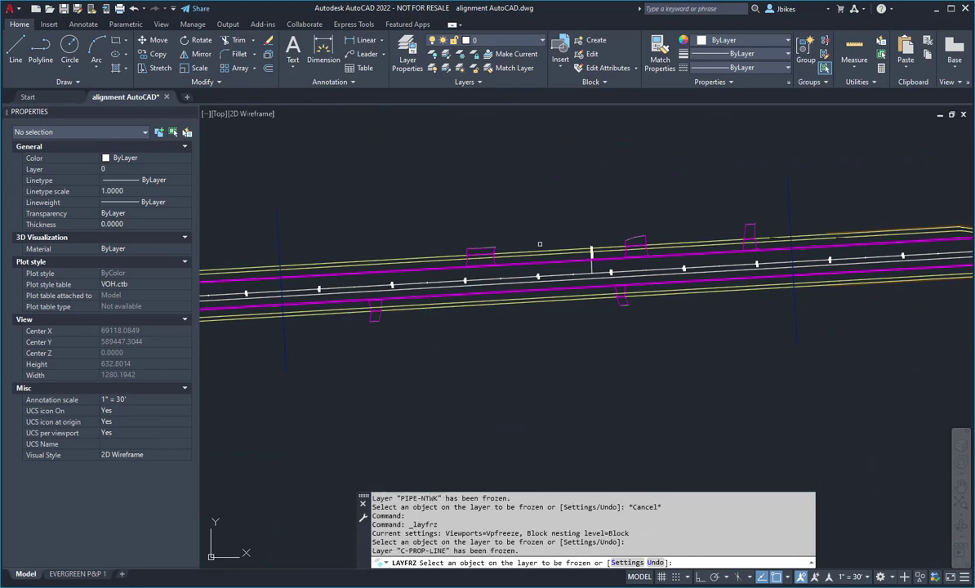
scroll(539, 244, "down", 3)
scroll(572, 275, "down", 3)
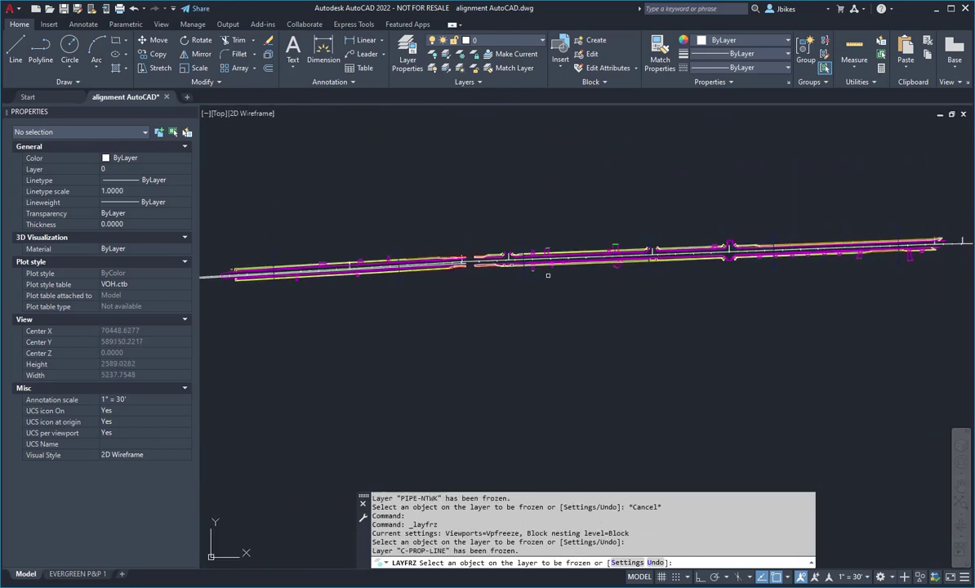
scroll(531, 261, "up", 6)
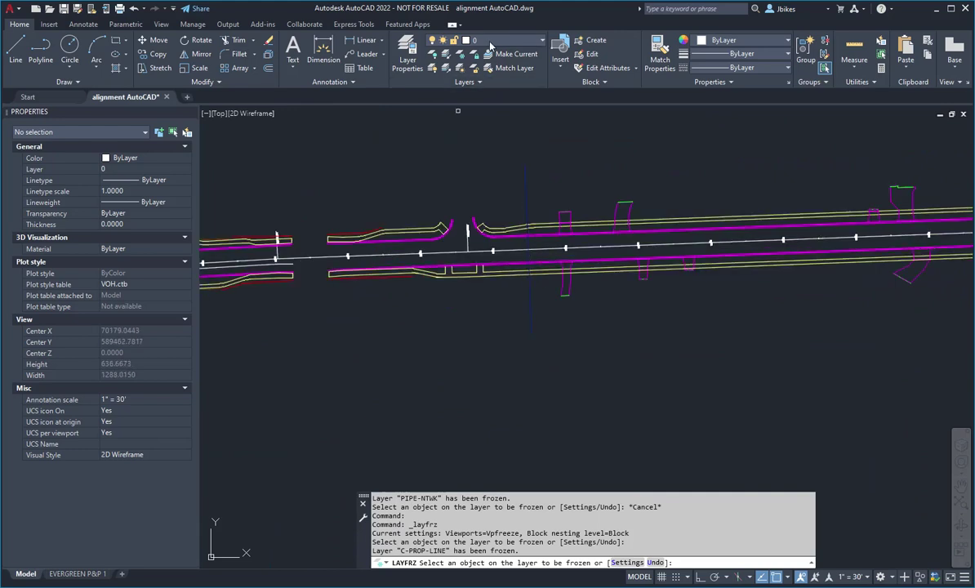
left_click(433, 54)
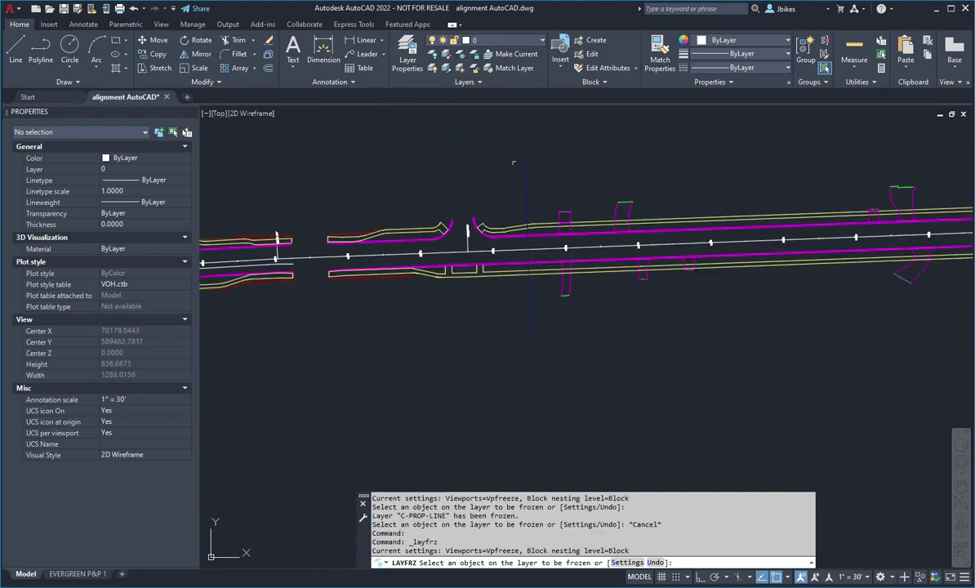
left_click(526, 185)
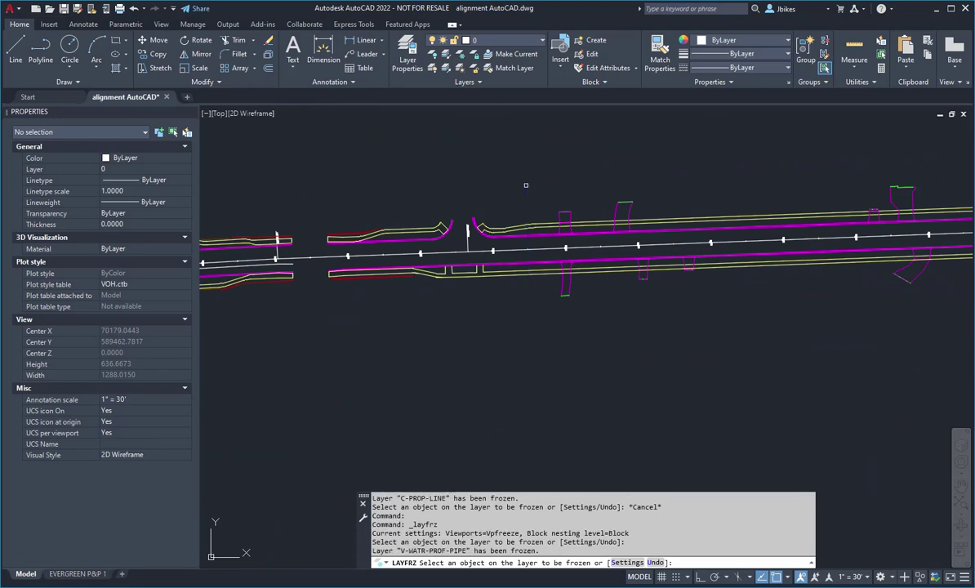
scroll(584, 178, "down", 4)
scroll(568, 263, "down", 2)
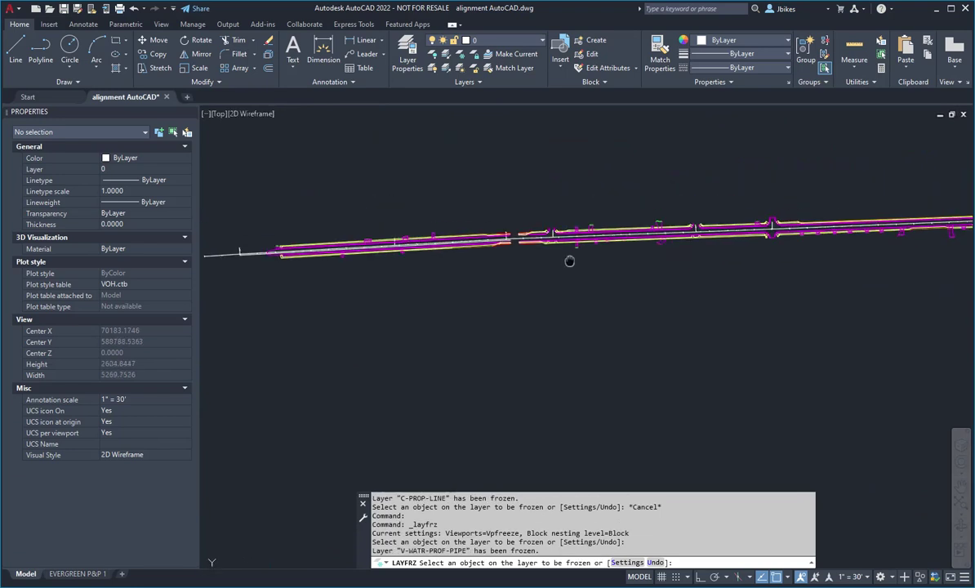
middle_click_drag(611, 204, 511, 235)
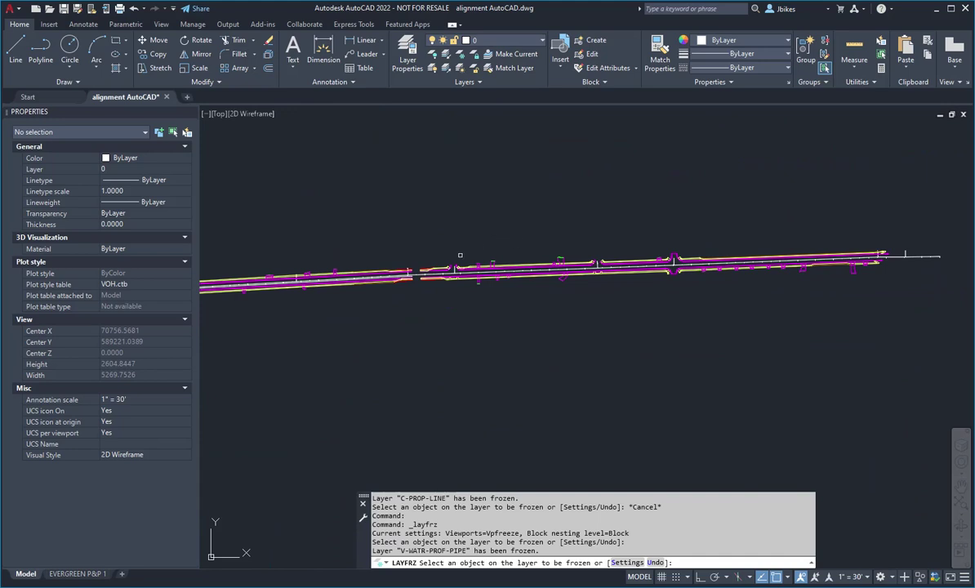
middle_click_drag(458, 248, 537, 234)
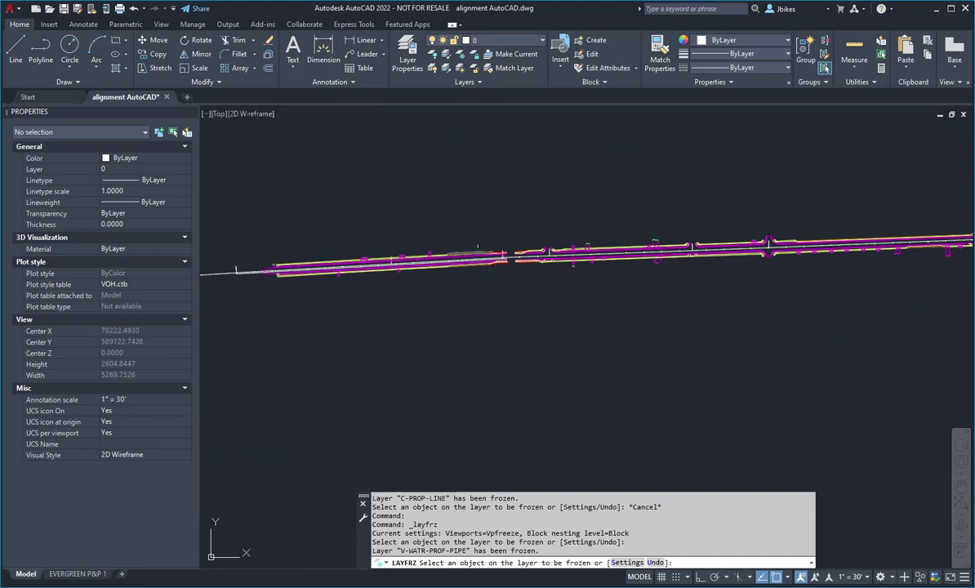
middle_click_drag(458, 218, 482, 213)
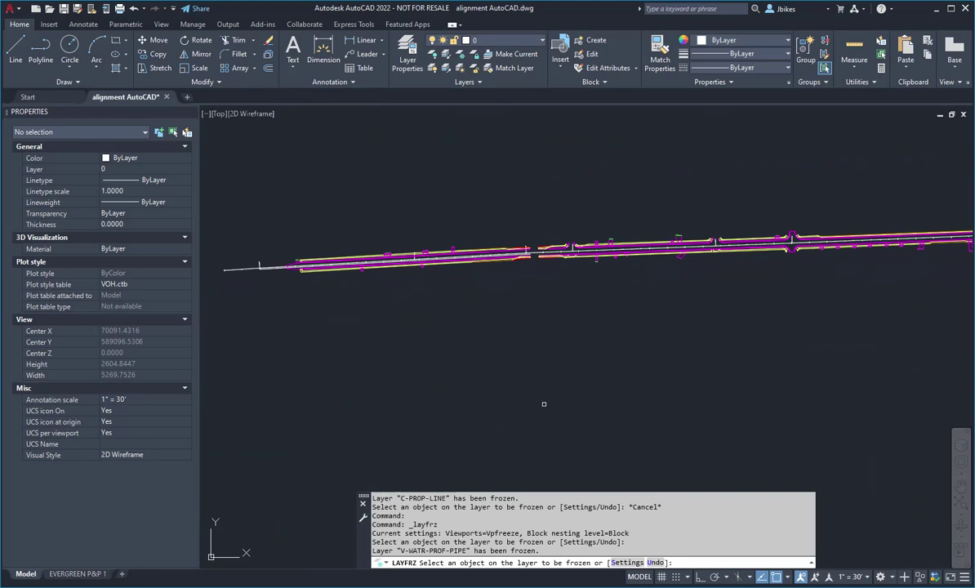
key("Escape")
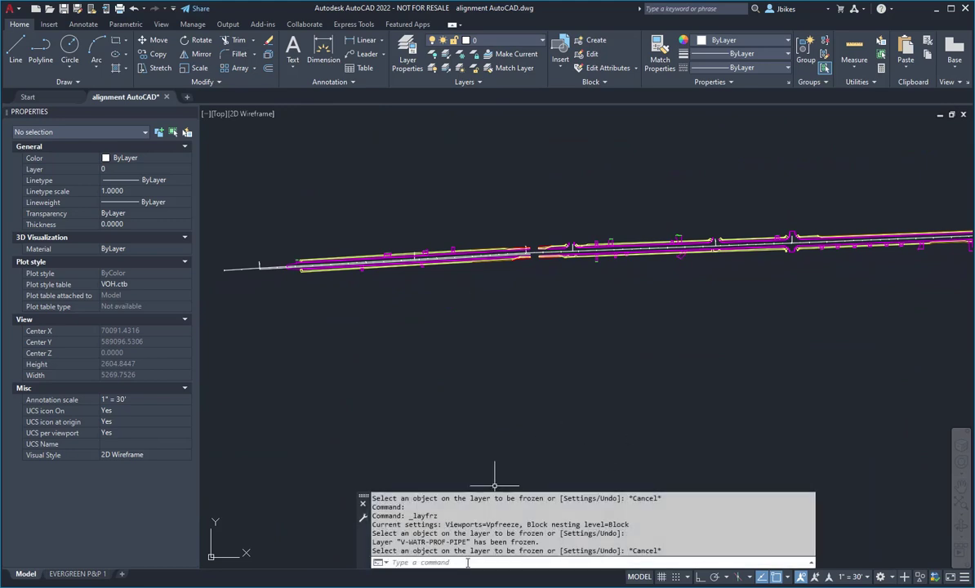
- Run WBLOCK and move the Write Block dialog to the right of the drawing
middle_click_drag(533, 296, 534, 301)
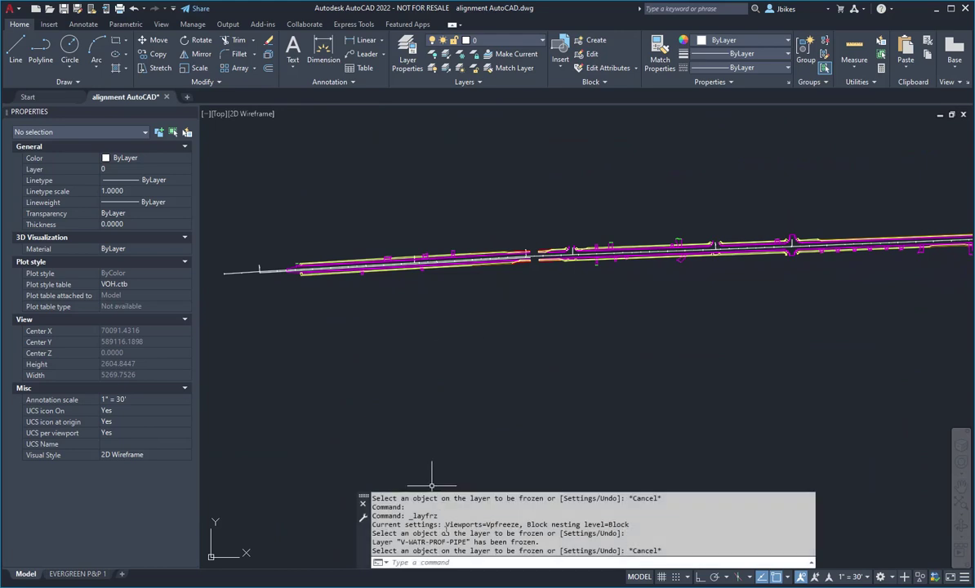
left_click(460, 562)
type("wblock")
key("Return")
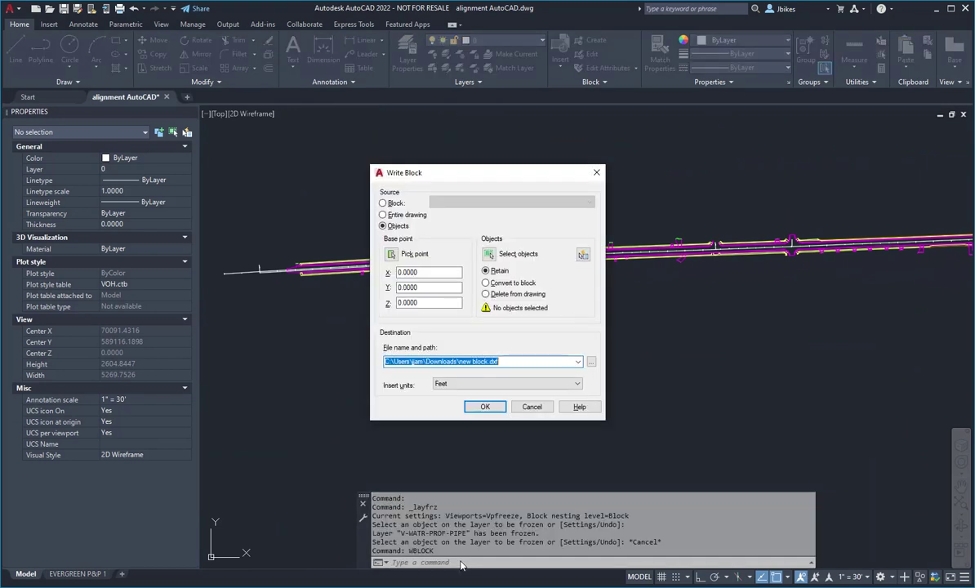
left_click_drag(509, 175, 702, 169)
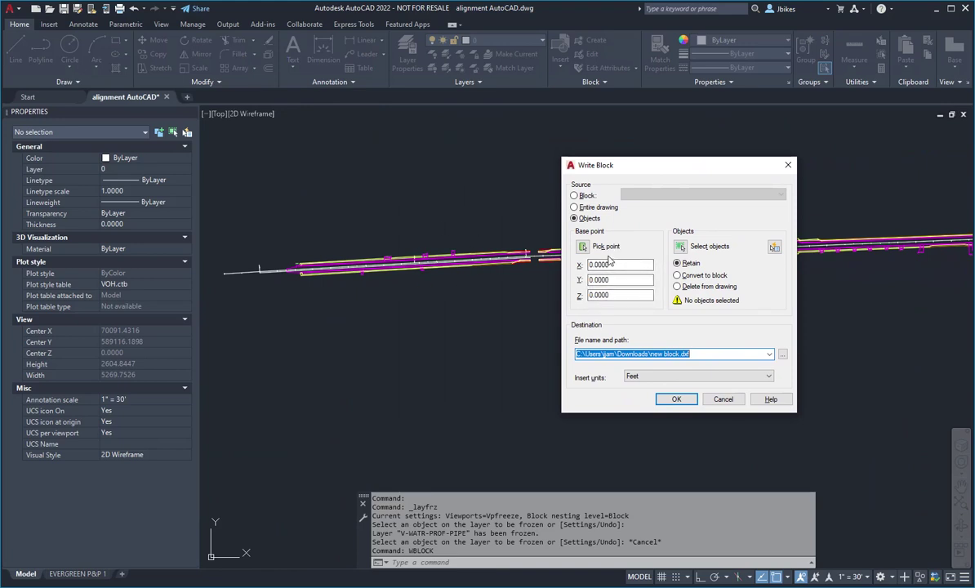
- Select the left alignment section's 47 objects with a crossing window for the Write Block export
left_click(681, 246)
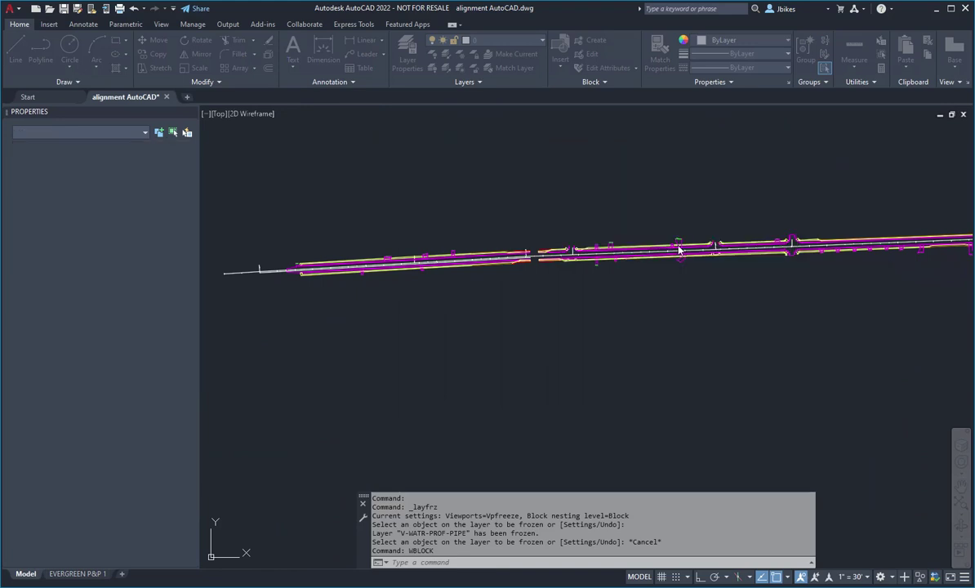
mouse_move(496, 204)
left_mouse_down()
mouse_move(474, 205)
mouse_move(527, 265)
mouse_move(491, 290)
mouse_move(509, 290)
left_mouse_up()
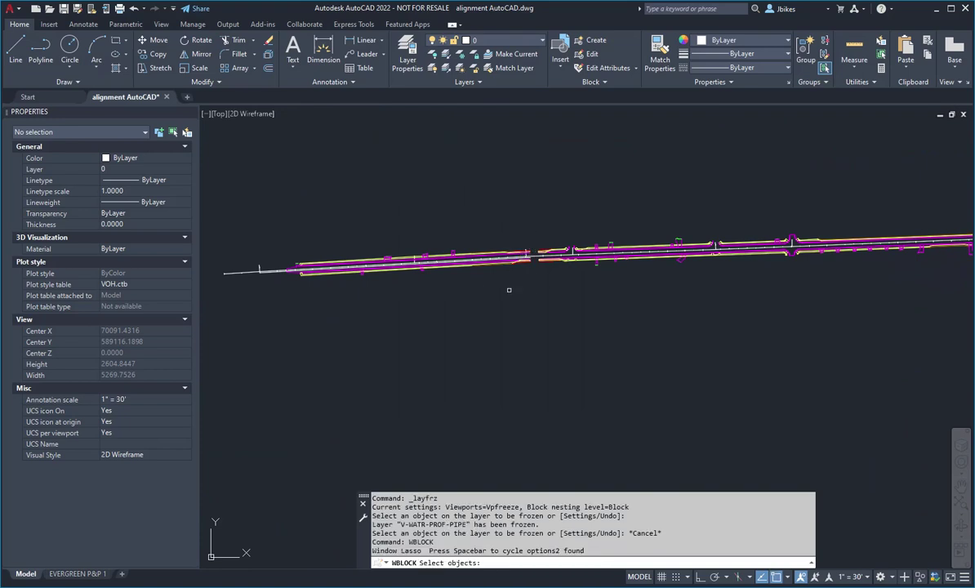
left_click(534, 228)
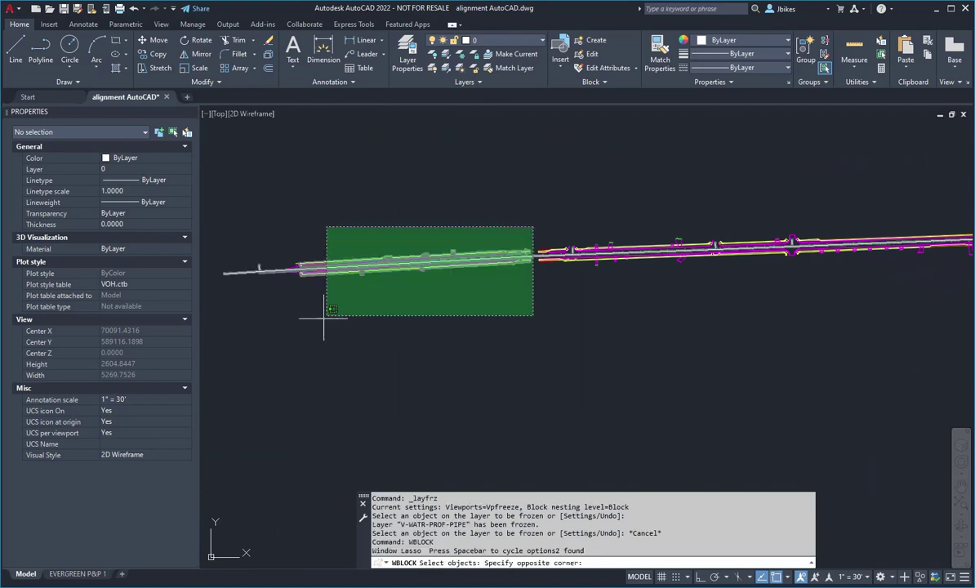
left_click(220, 317)
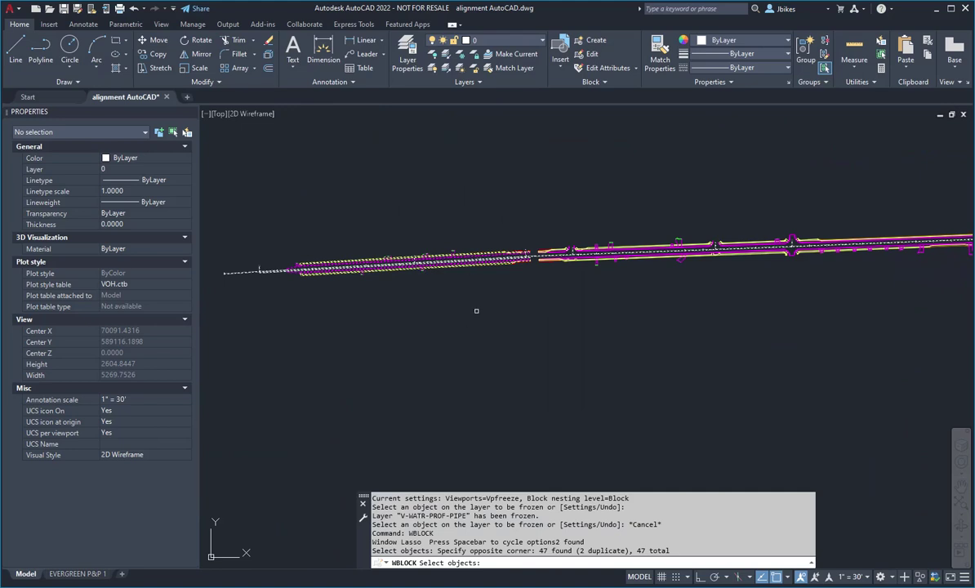
key("Return")
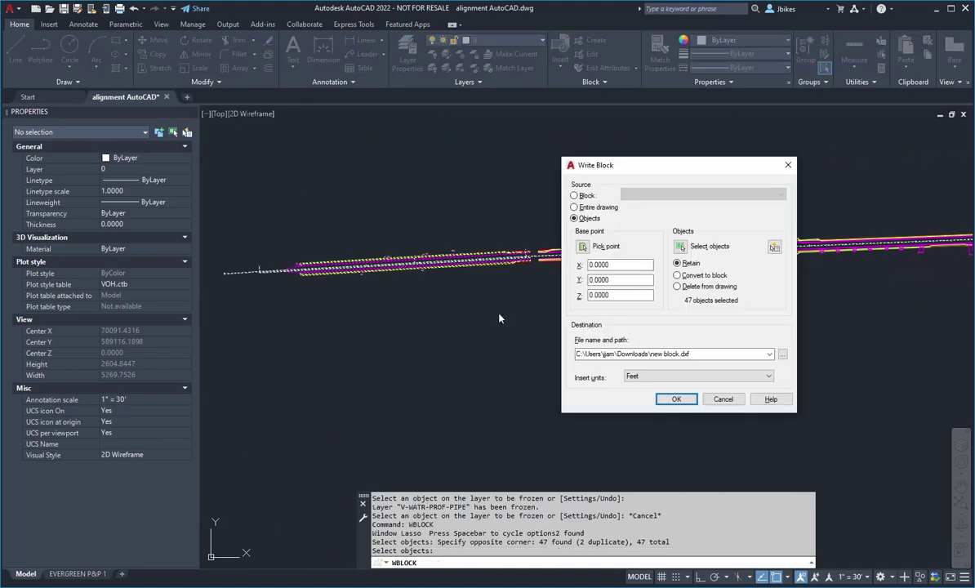
left_click(707, 354)
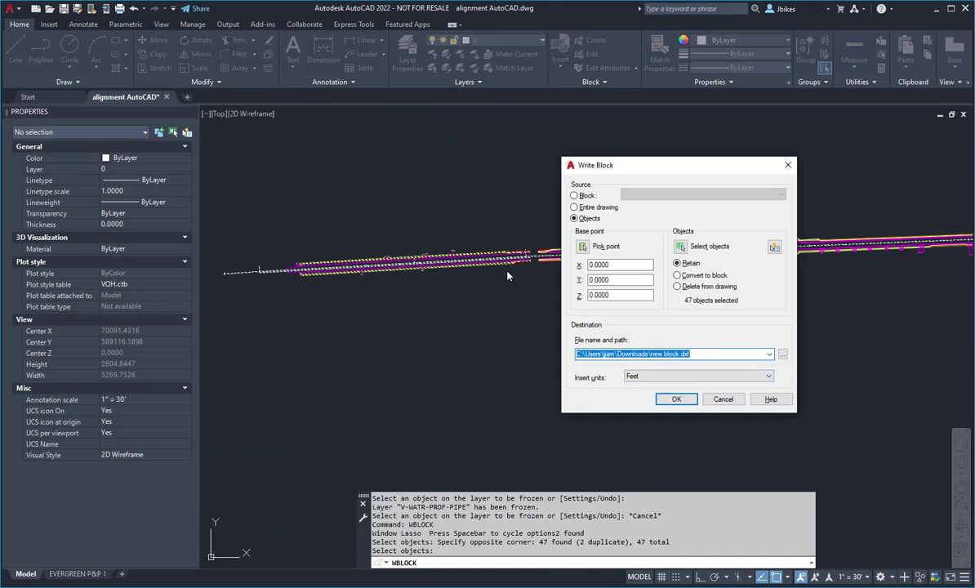
left_click(707, 377)
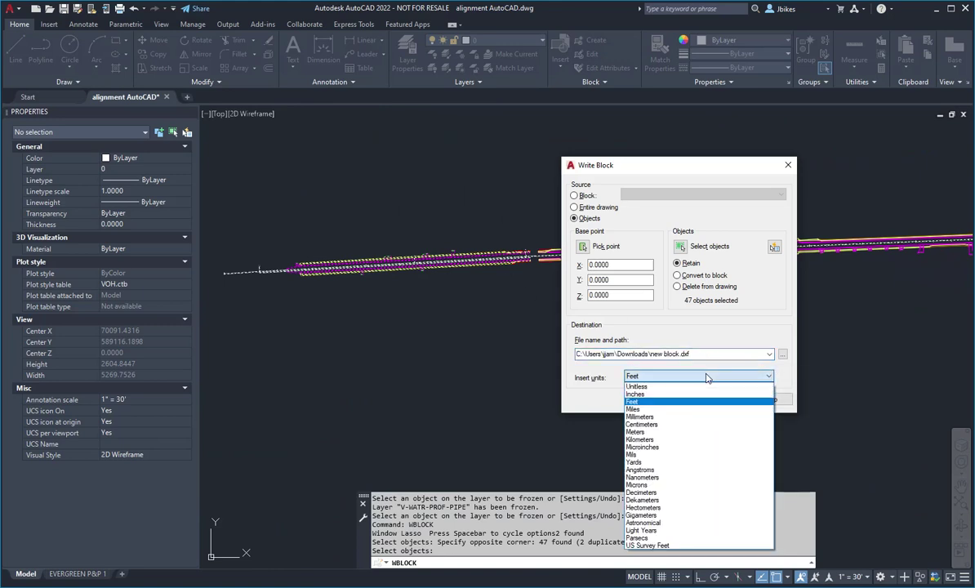
left_click(668, 403)
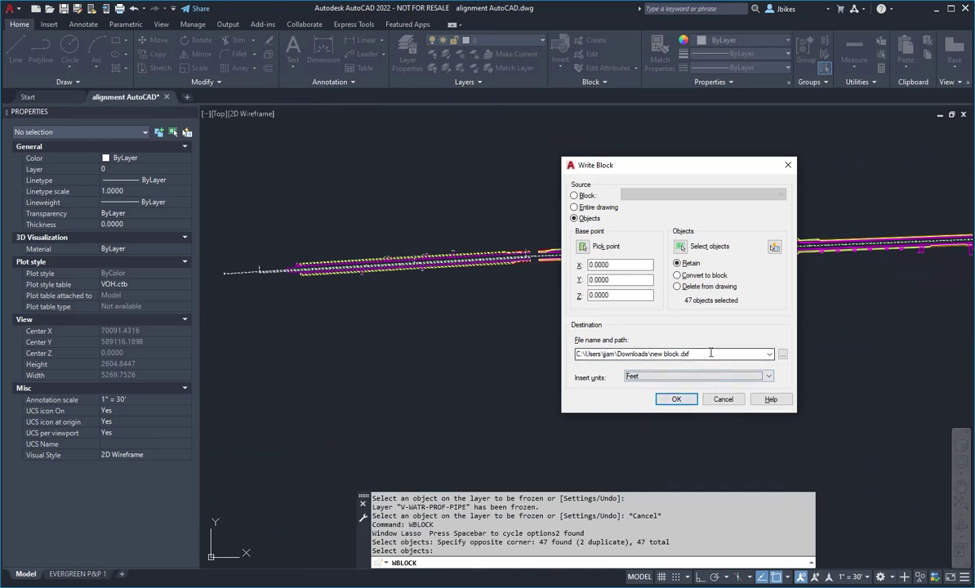
left_click_drag(682, 166, 559, 152)
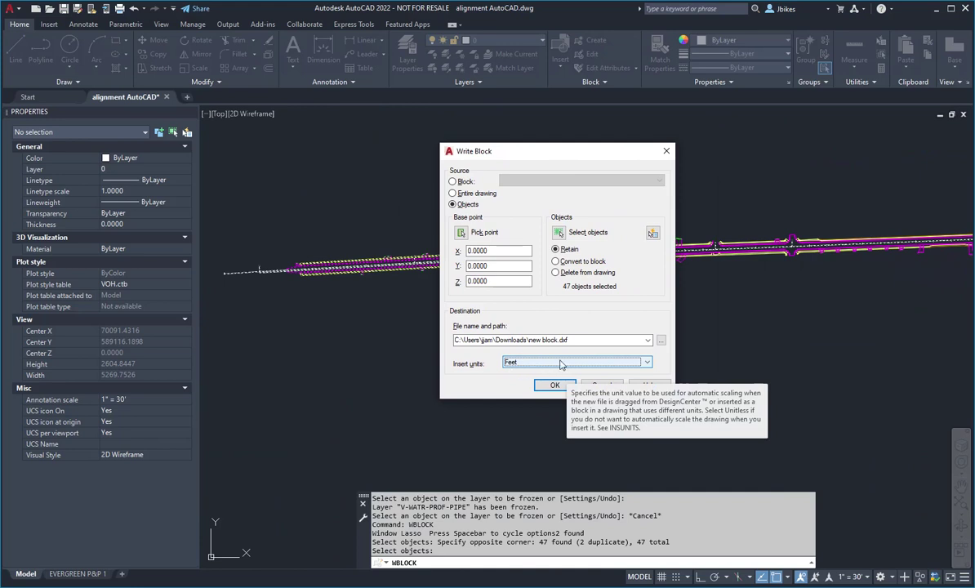
- Save the export as Dec 15 2022 Fieldwork.dxf in Downloads, in AutoCAD R12/LT2 DXF format
left_click(662, 341)
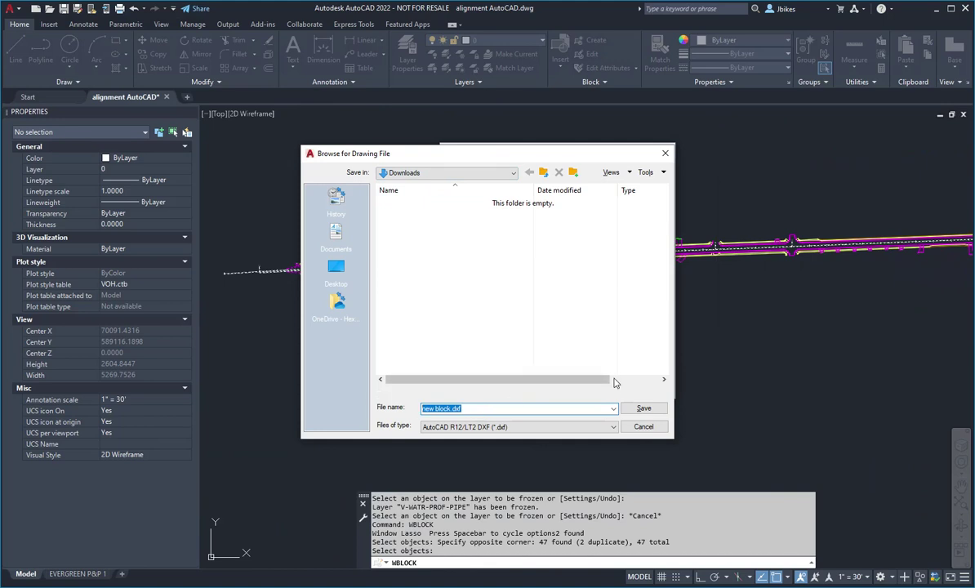
type("Dec 15 2022 Fieldwork")
left_click(592, 428)
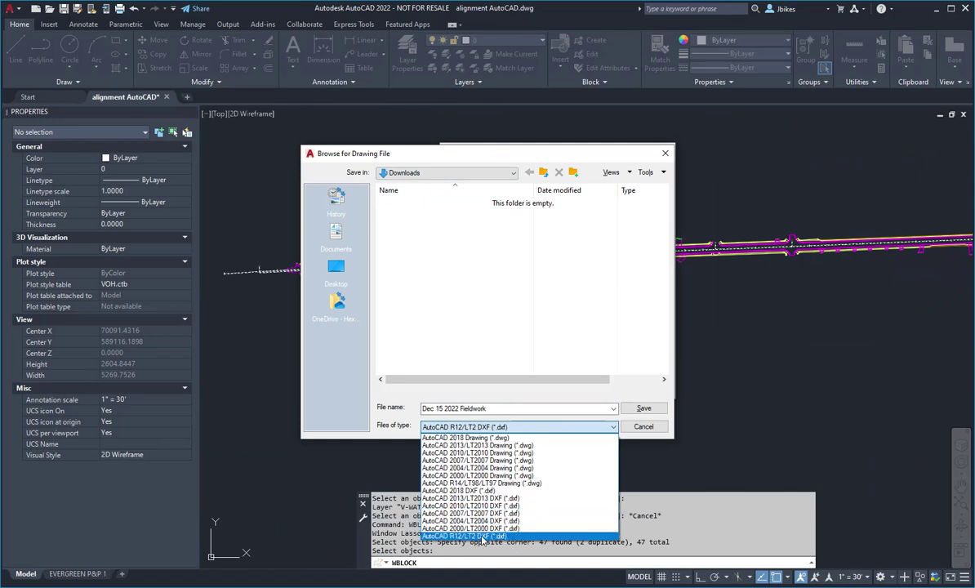
left_click(483, 537)
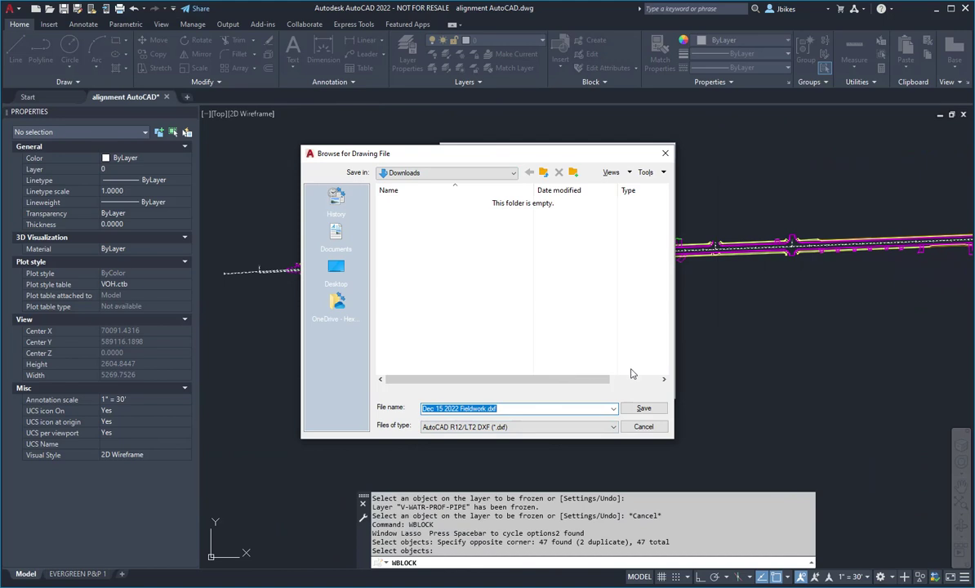
left_click(644, 408)
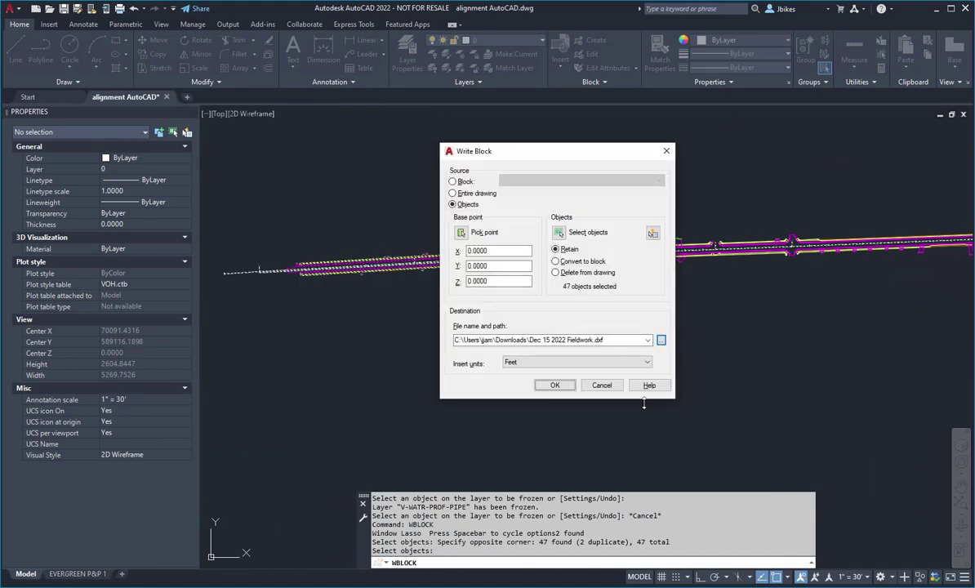
- Run the Write Block export and close the Save Drawing - Version Conflict warning
left_click(556, 384)
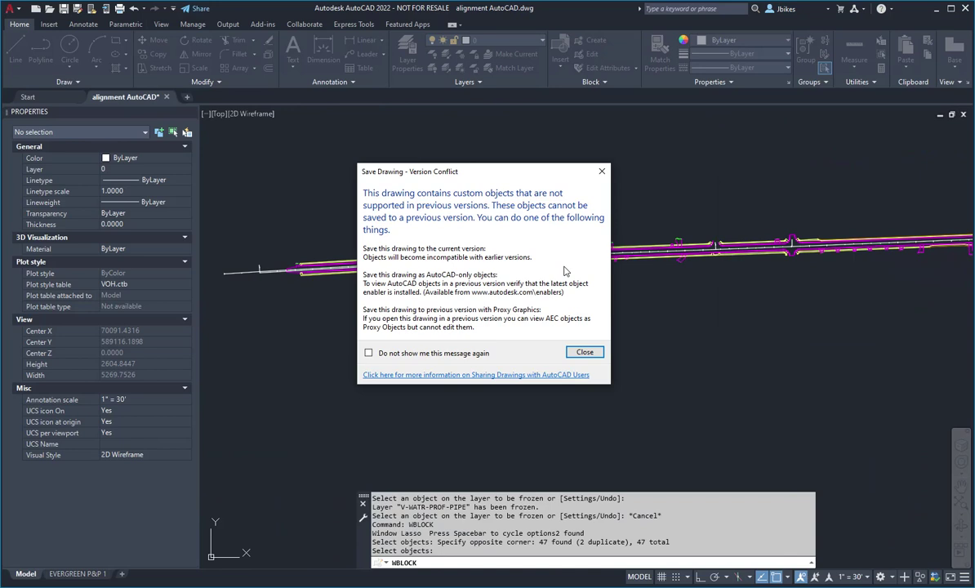
left_click(581, 352)
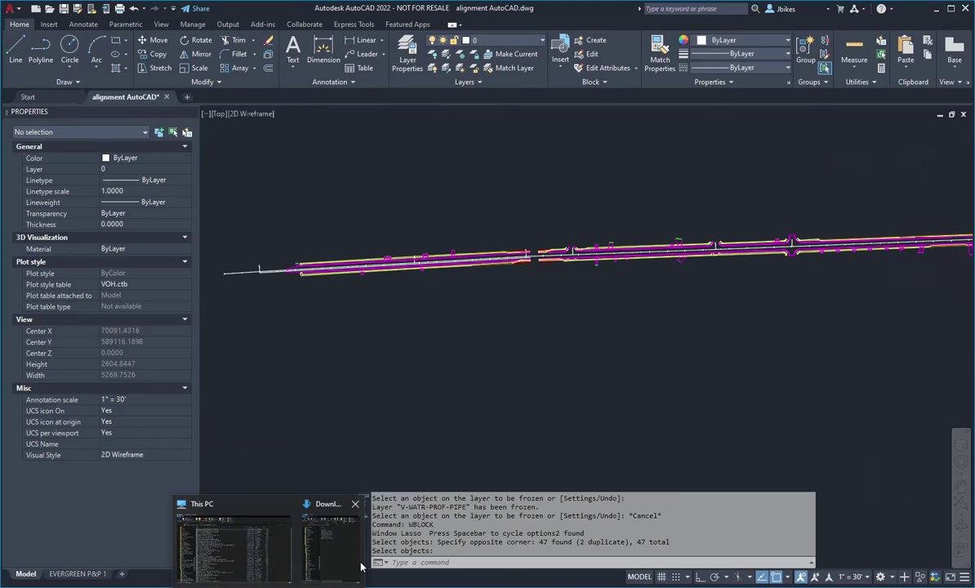
- Drag Dec 15 2022 Fieldwork.dxf from Downloads into Google Drive's DXF Demo Data folder
left_click(937, 10)
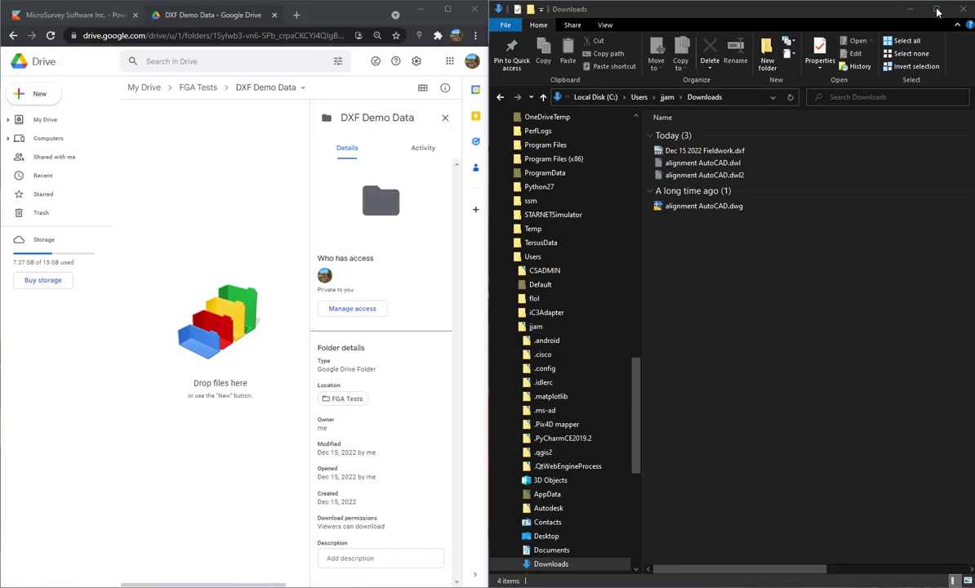
left_click(732, 153)
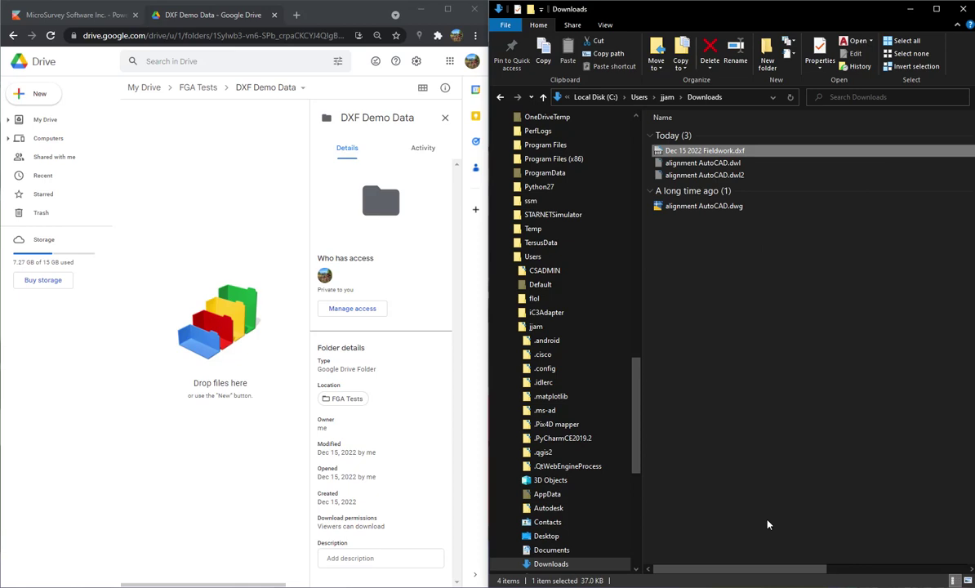
left_click(223, 18)
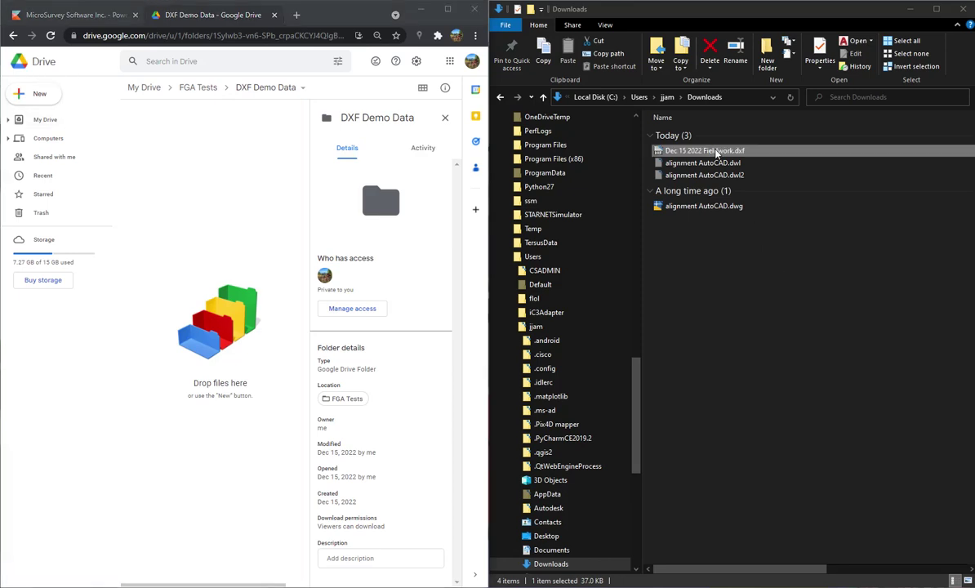
left_click_drag(668, 147, 203, 222)
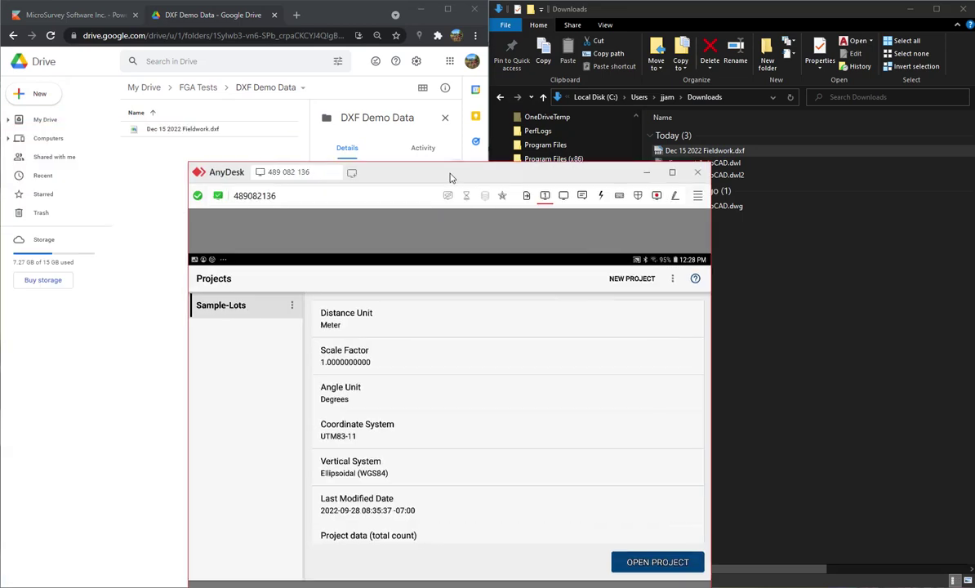
- Name the new project 'Fielwork' and choose International Feet as its distance unit
left_click_drag(451, 174, 506, 2)
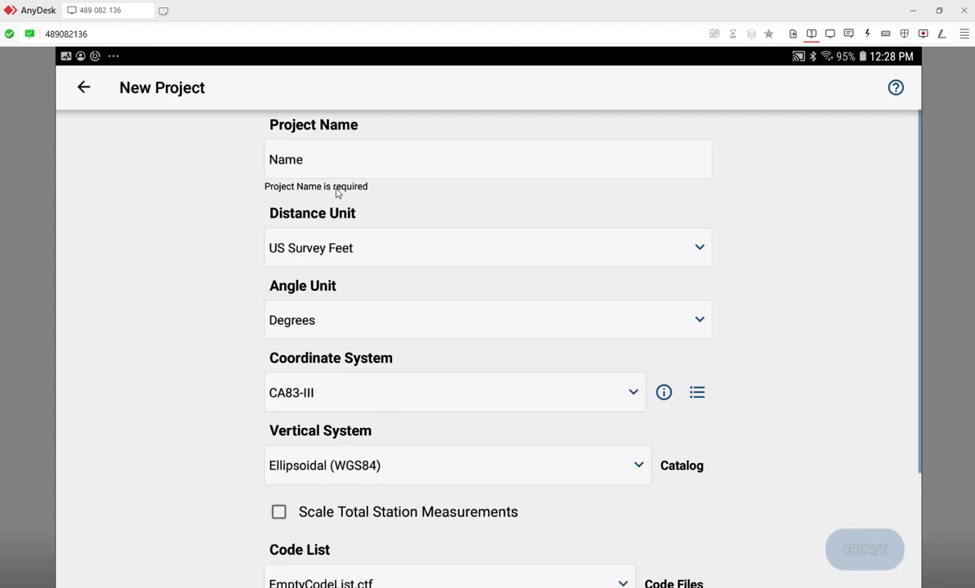
left_click(347, 158)
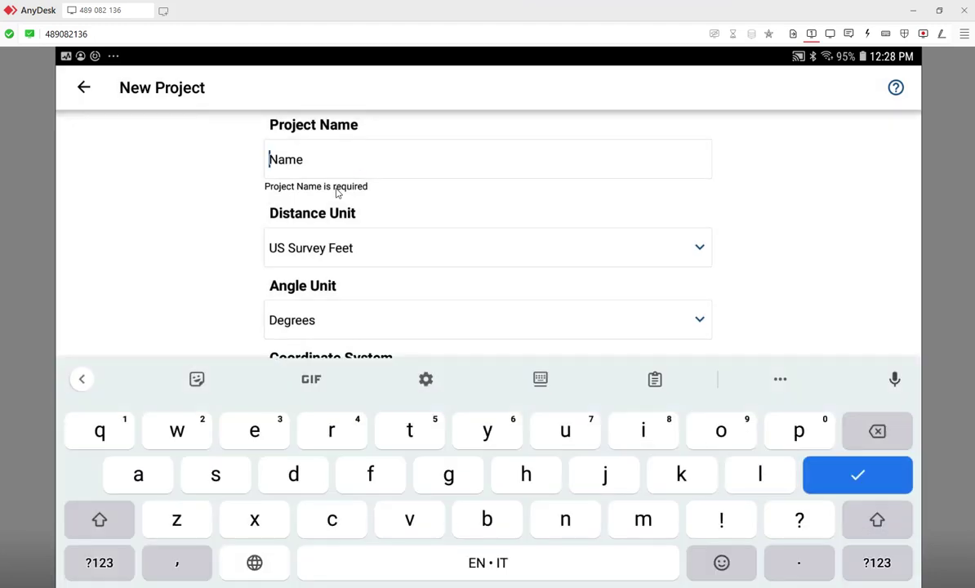
type("Fi")
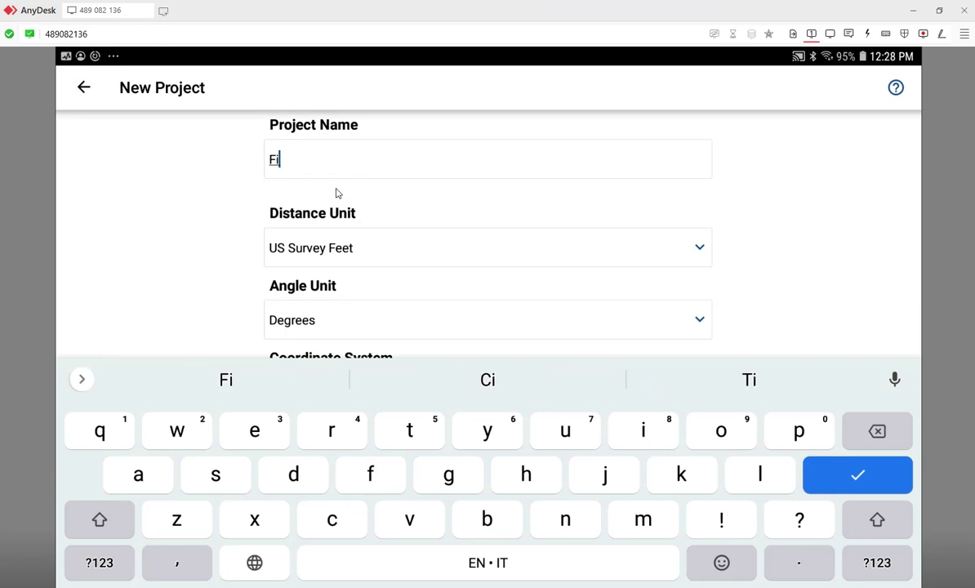
type("el")
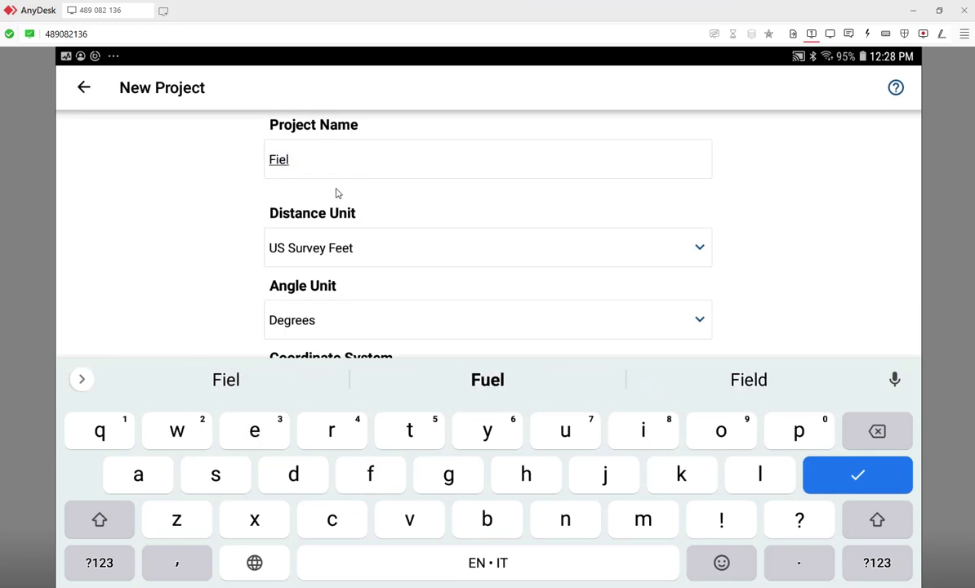
type("wor")
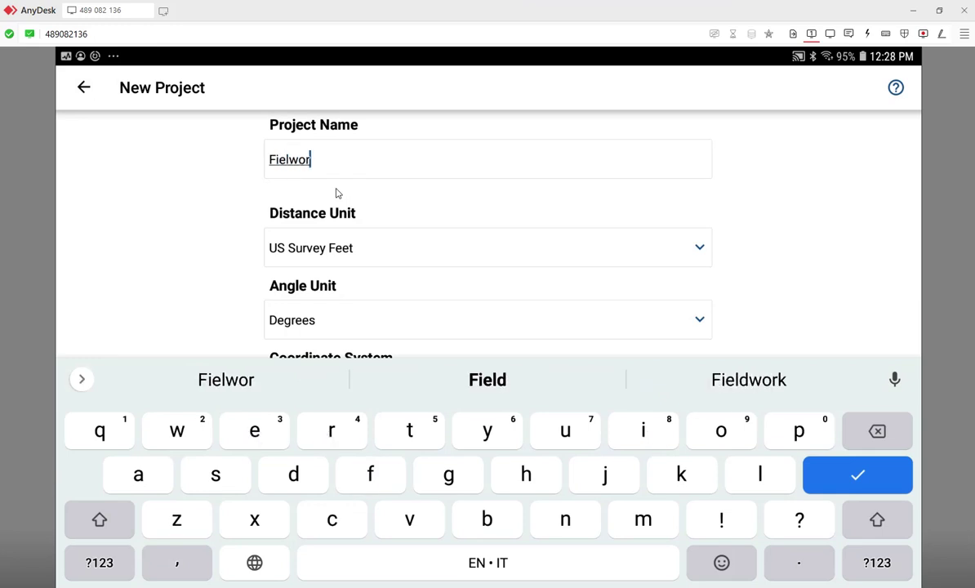
type("k")
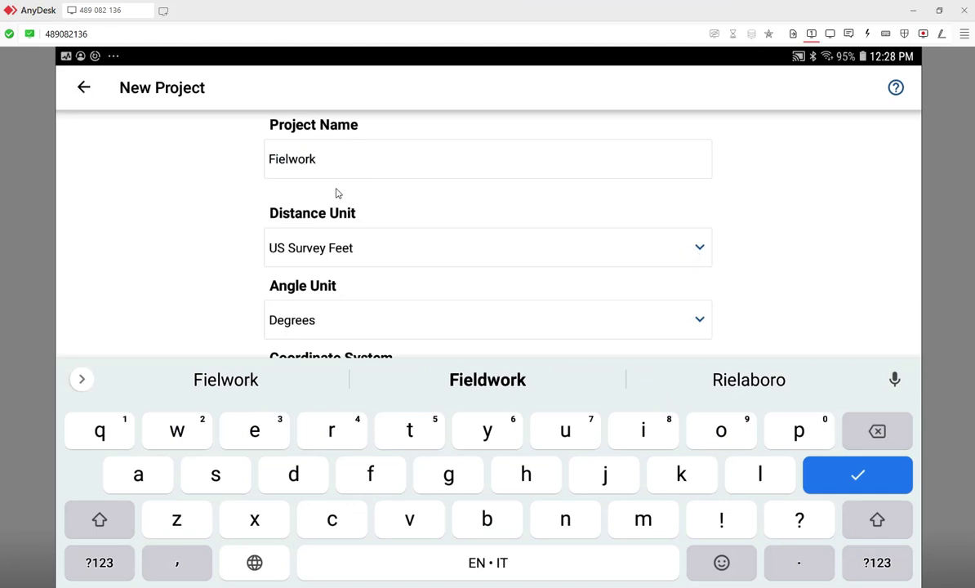
key("Return")
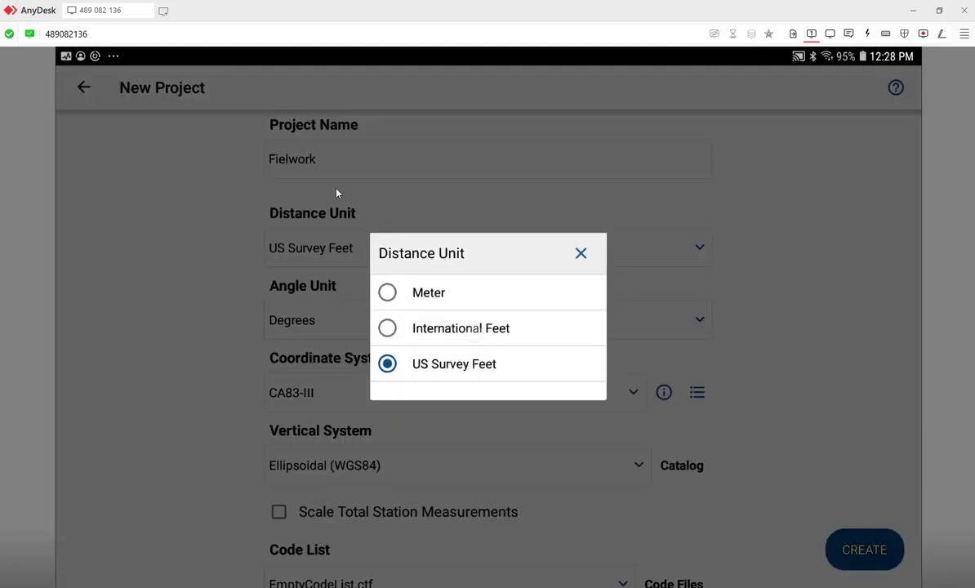
key("Up")
key("Return")
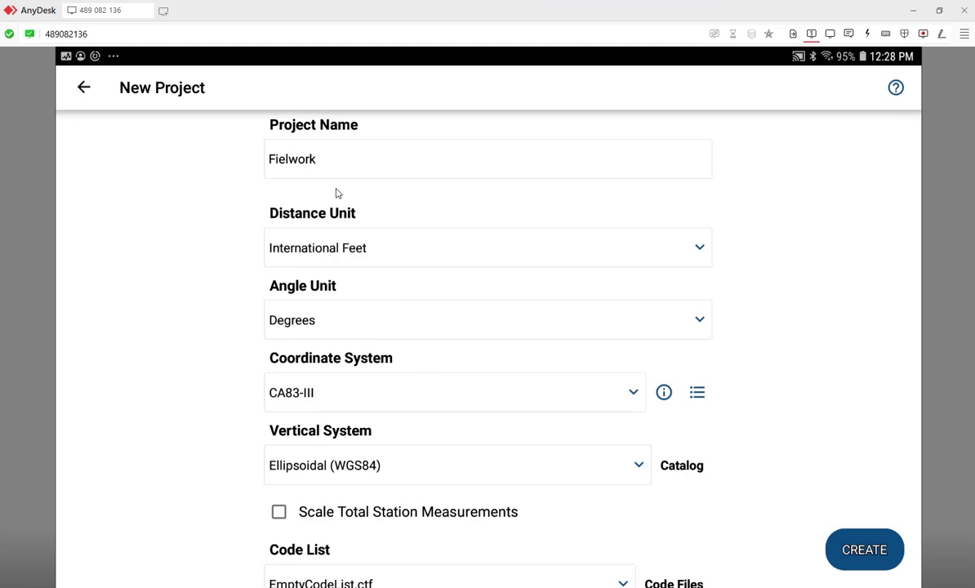
scroll(338, 192, "down", 2)
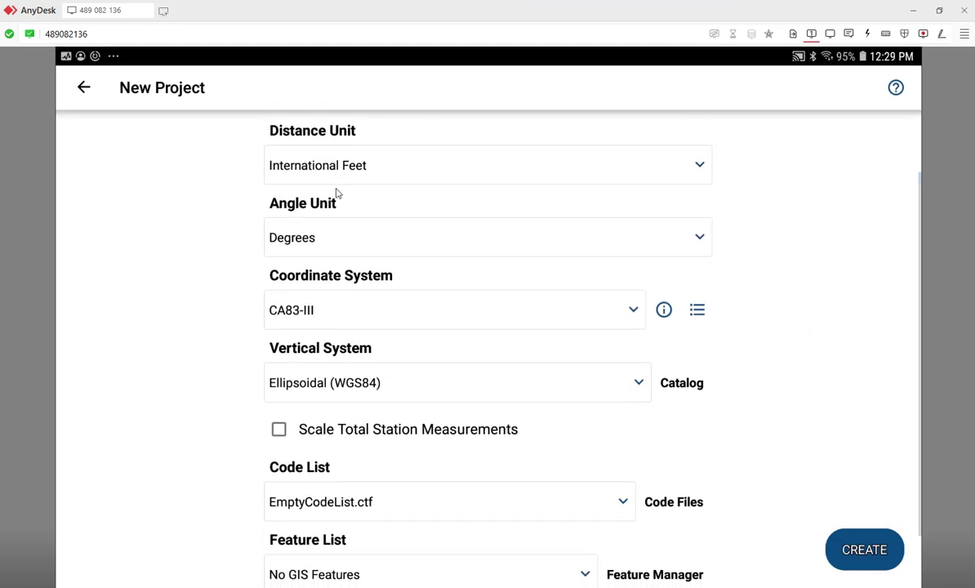
scroll(337, 192, "down", 1)
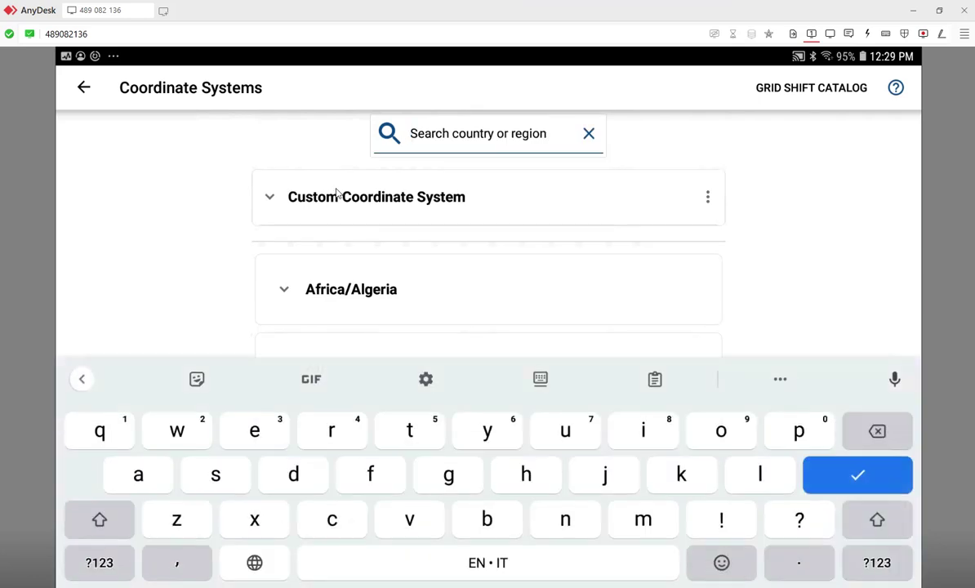
- Search 'other' and choose Brown-WI from the United States/Others coordinate systems
type("o")
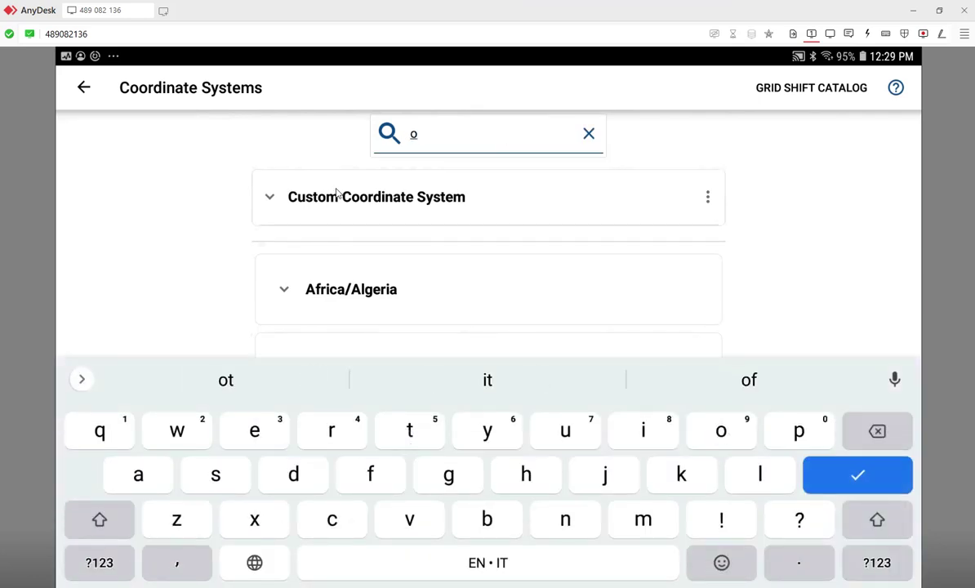
type("ther")
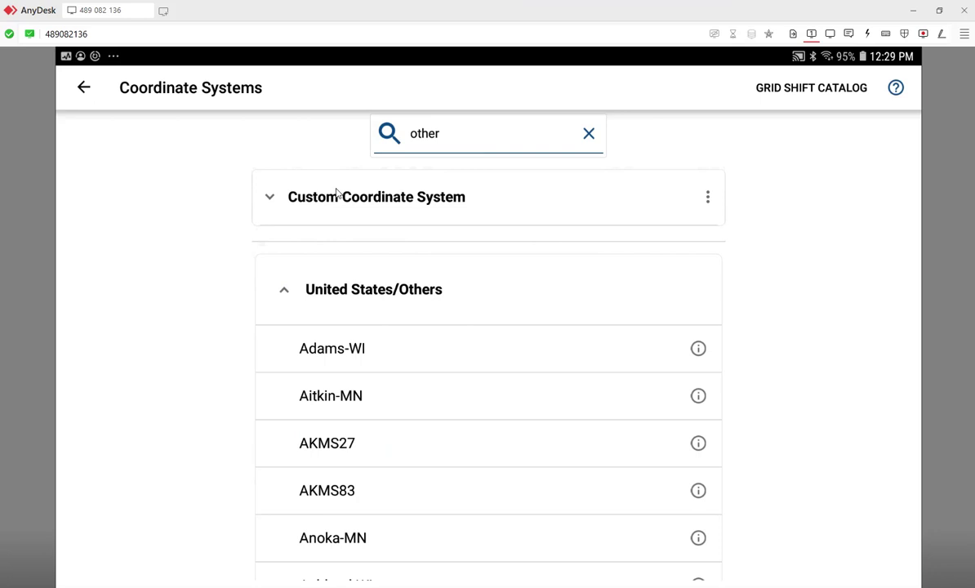
left_click_drag(555, 429, 549, 348)
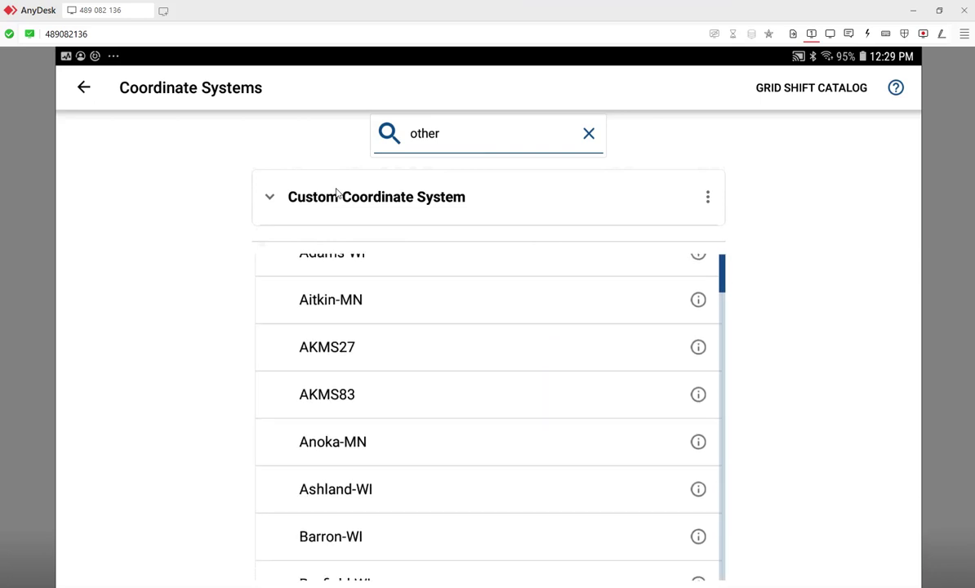
left_click_drag(498, 462, 508, 279)
left_click_drag(516, 473, 505, 322)
left_click_drag(337, 391, 338, 391)
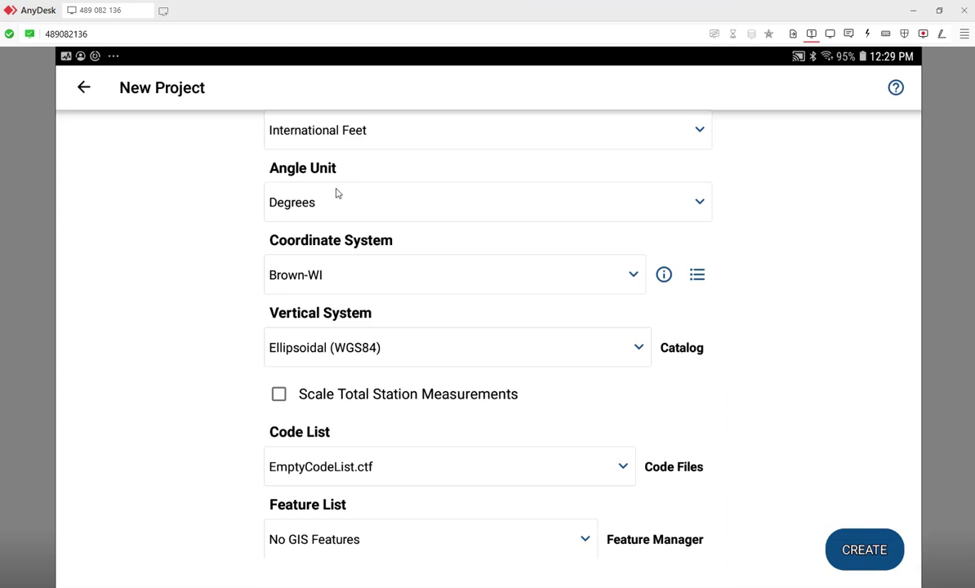
- Keep Ellipsoidal (WGS84) as the vertical system and create the Fielwork project
left_click(634, 346)
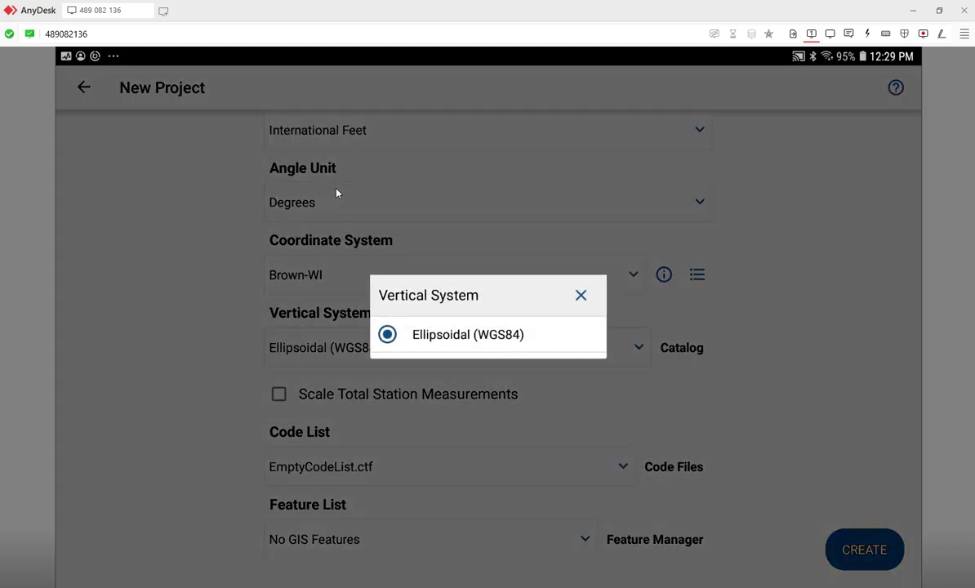
left_click(581, 295)
left_click_drag(817, 409, 827, 322)
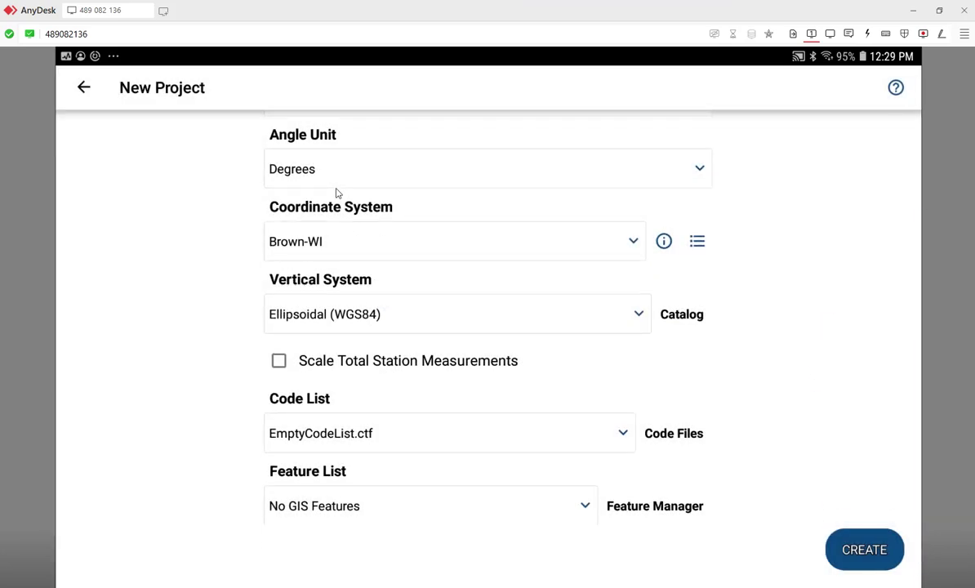
left_click(772, 429)
left_click(862, 549)
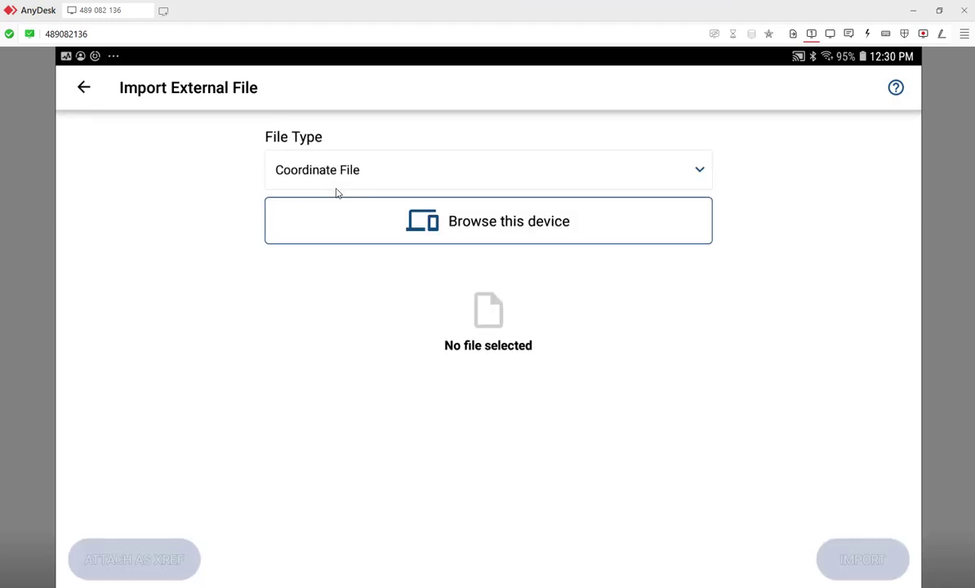
- Attach Dec 15 2022 Fieldwork.dxf from Google Drive as an xref in International Feet, then open the map
left_click(336, 190)
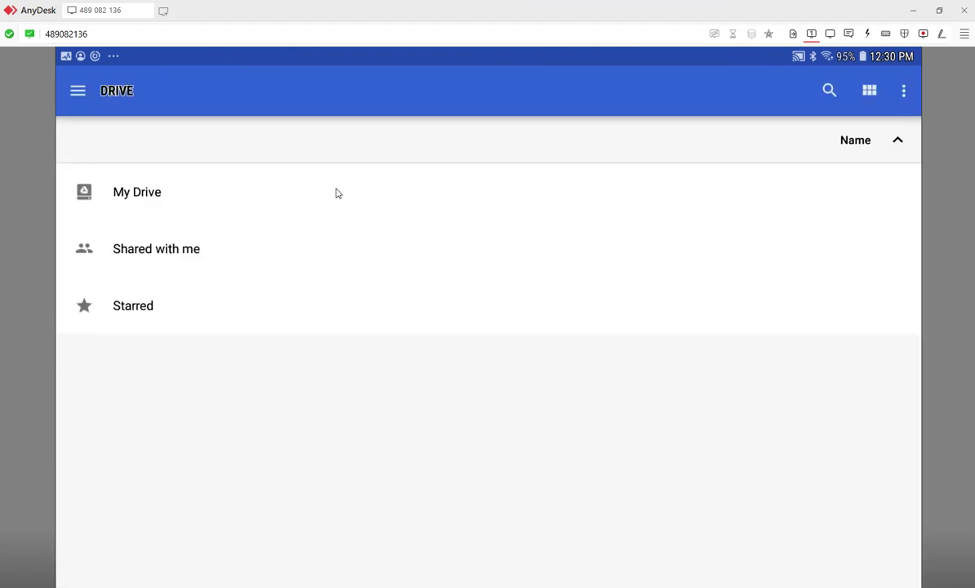
left_click(335, 193)
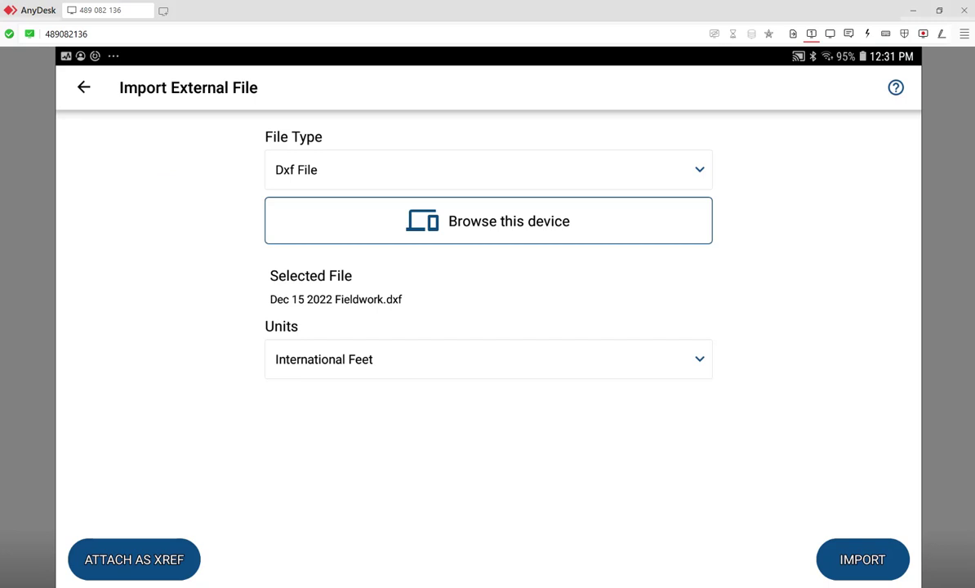
left_click(616, 361)
left_click(609, 381)
left_click(135, 559)
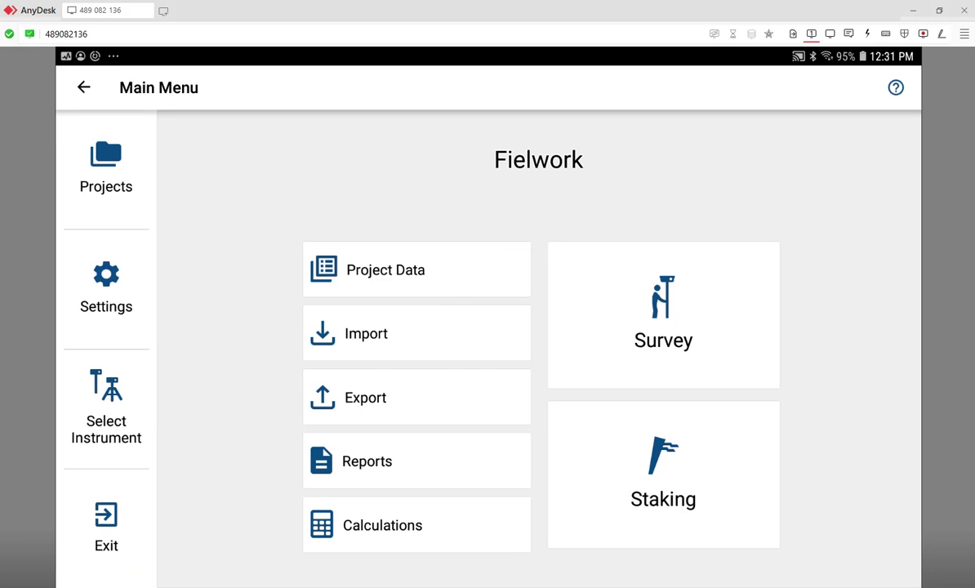
left_click(608, 284)
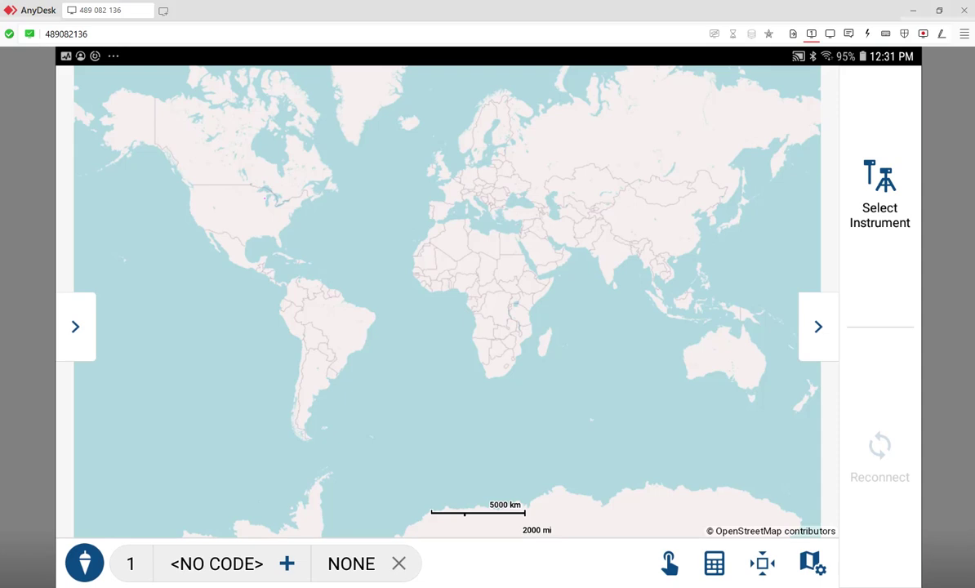
- Expand the Dec 15 2022 Fieldwork DXF's layer list under Xrefs and zoom toward Evergreen Avenue
left_click(75, 326)
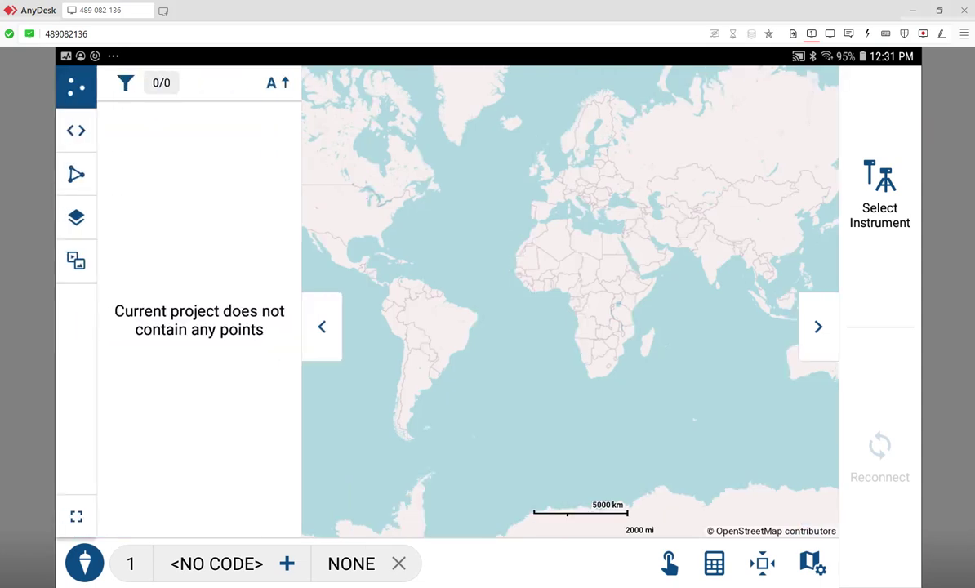
left_click(76, 217)
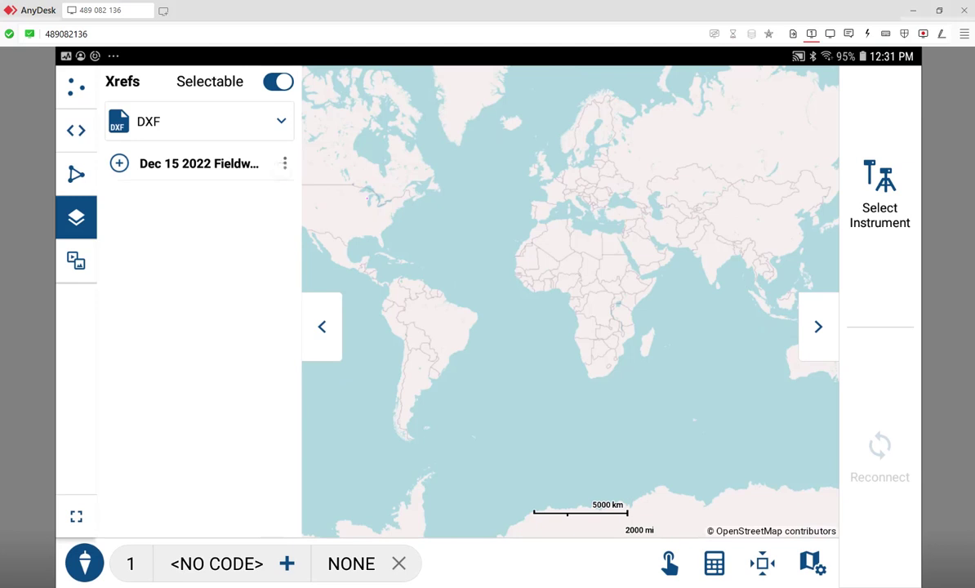
left_click(284, 164)
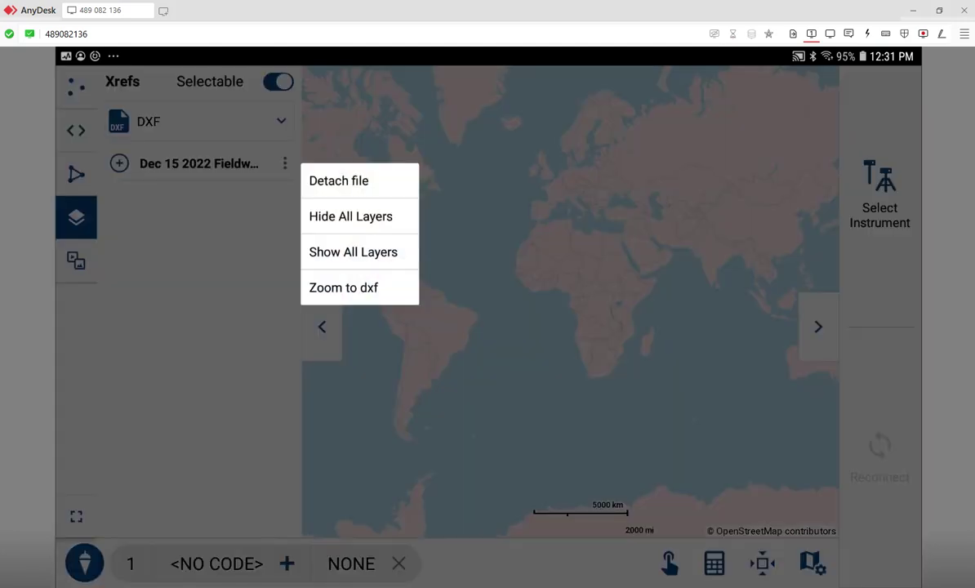
key("Escape")
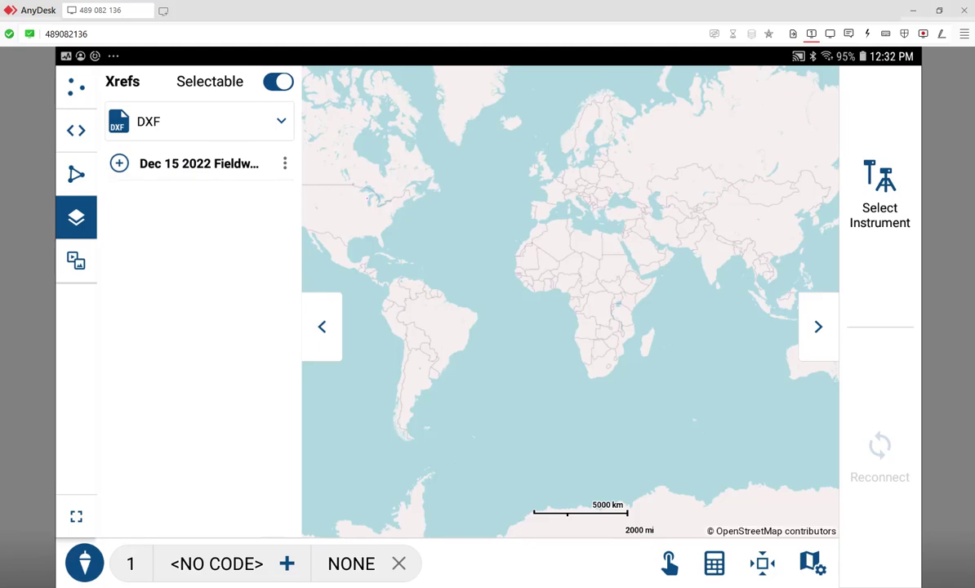
left_click(119, 163)
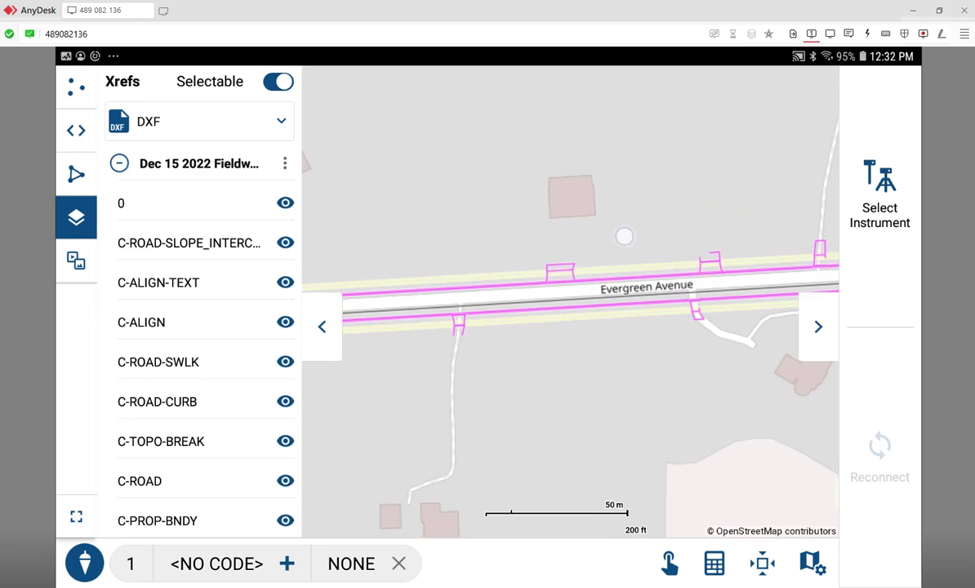
double_click(554, 322)
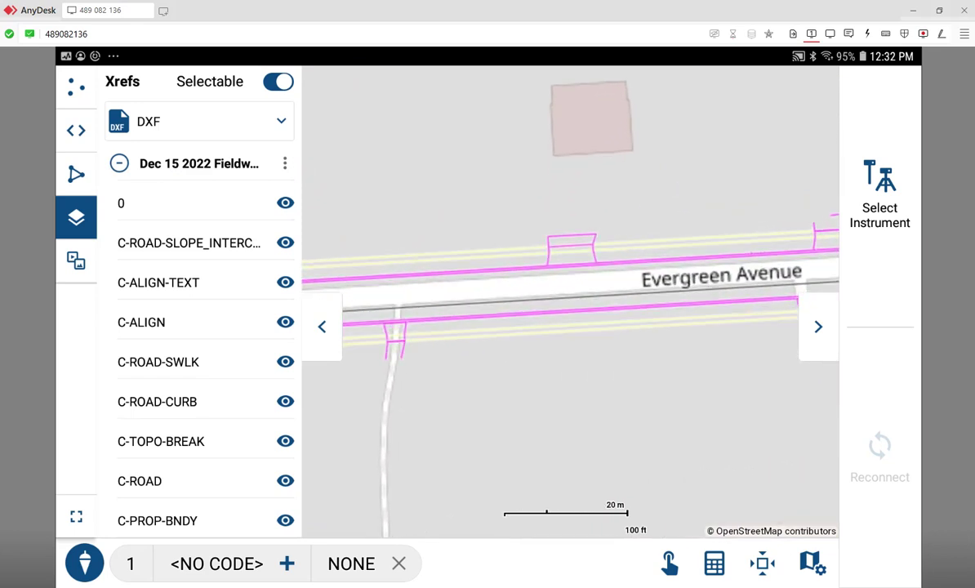
- Toggle the C-ALIGN-TEXT layer off and back on, then collapse the Xrefs layer panel
scroll(268, 223, "up", 1)
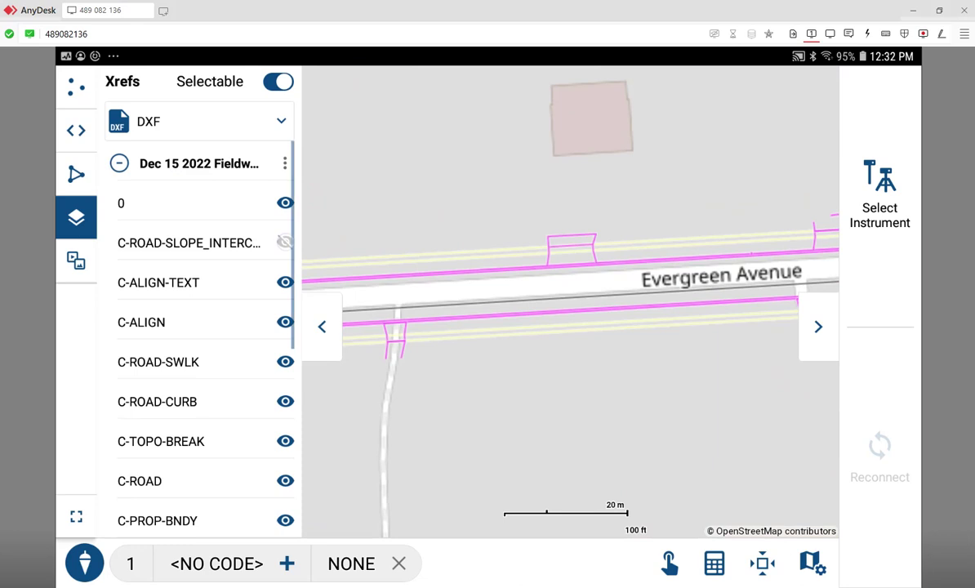
left_click(285, 282)
left_click(285, 282)
left_click(321, 326)
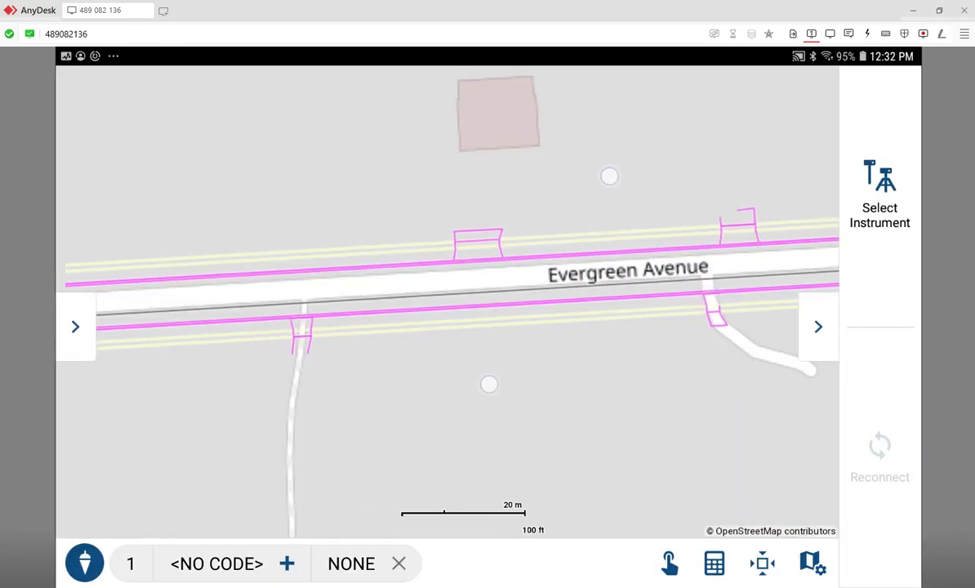
- Pan and zoom the map to the western end of the Evergreen Avenue linework
left_click_drag(490, 384, 564, 329)
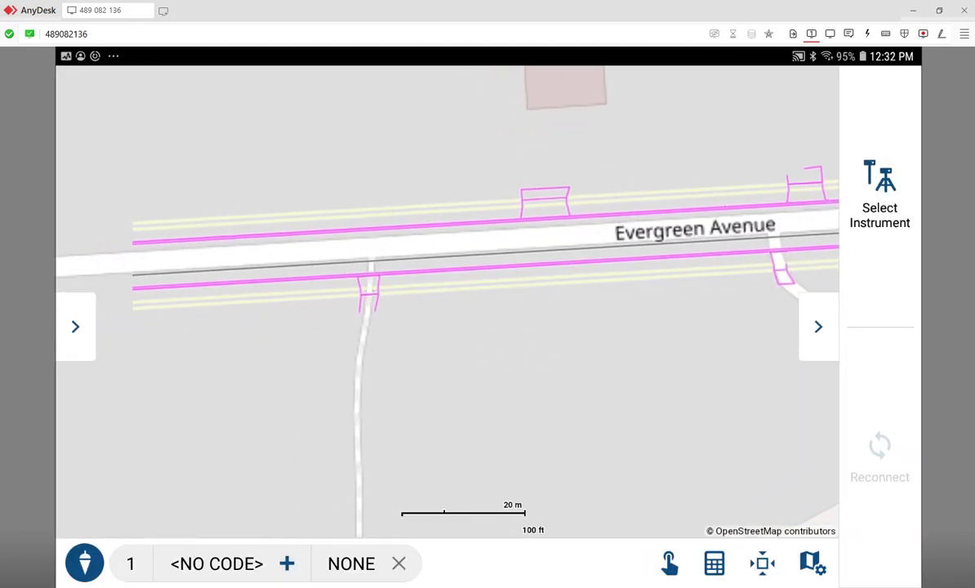
scroll(448, 303, "down", 3)
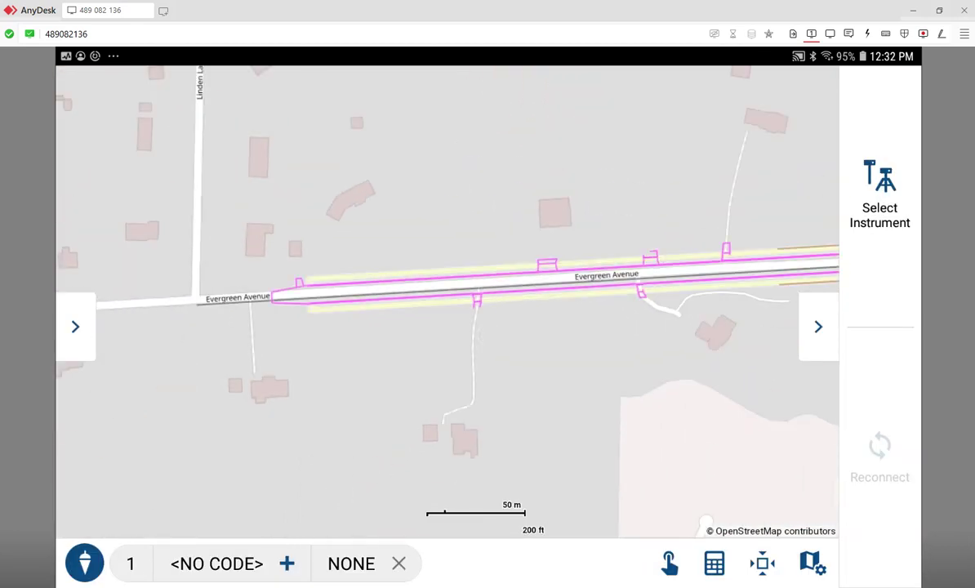
left_click_drag(572, 343, 452, 373)
scroll(490, 269, "down", 5)
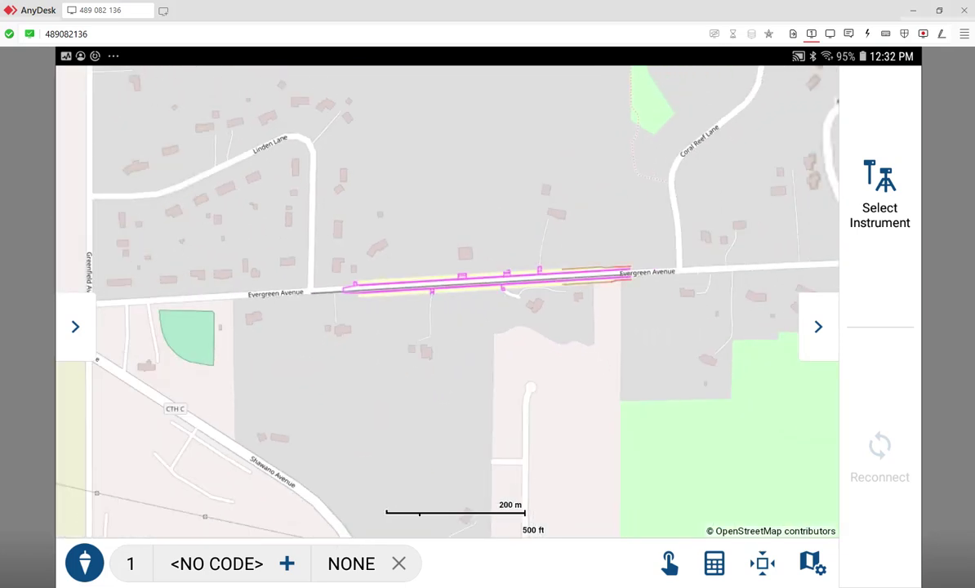
scroll(482, 259, "up", 4)
scroll(482, 259, "up", 4)
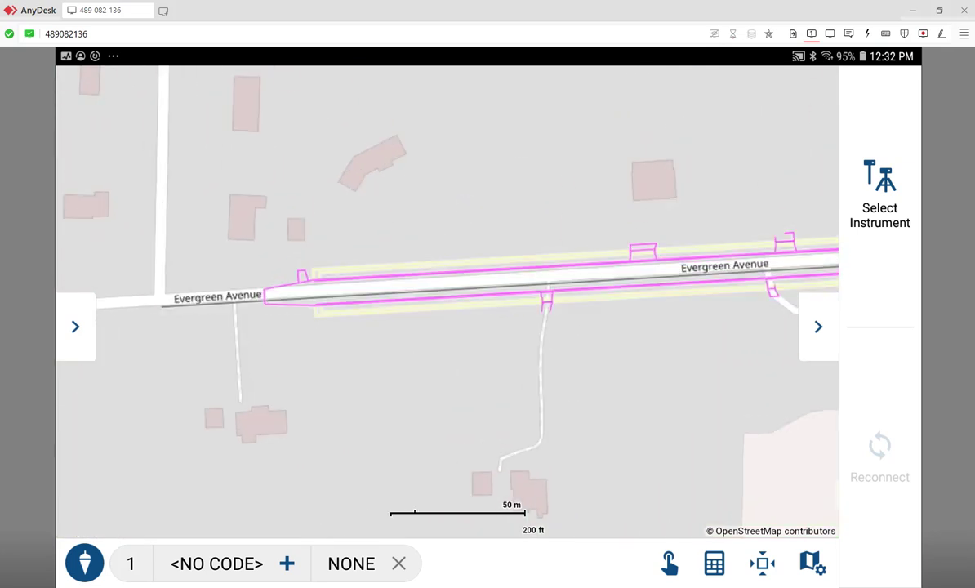
scroll(327, 257, "up", 3)
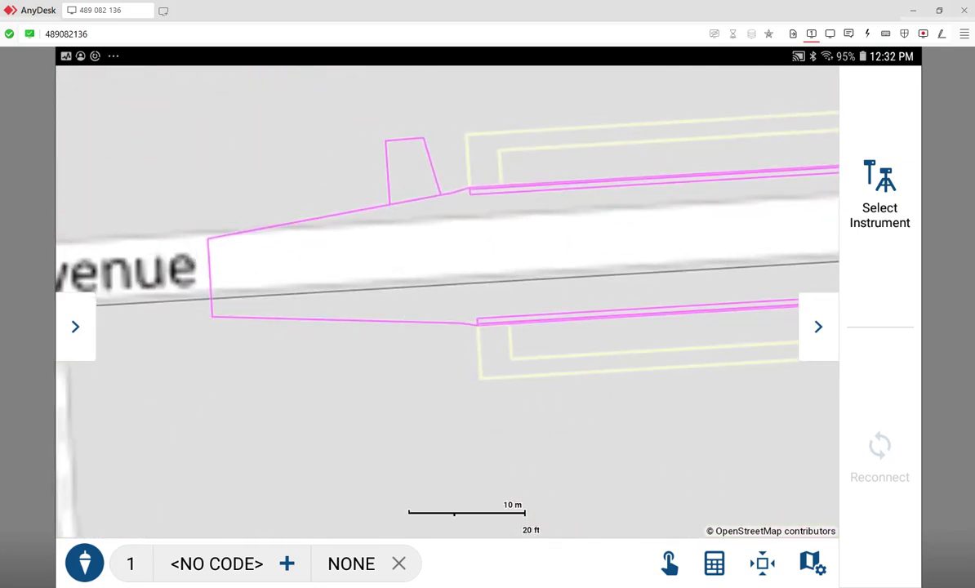
- Add plan line C-ROAD-CONC_DW-5 to the Fielwork database as points 1 and 2
left_click(377, 318)
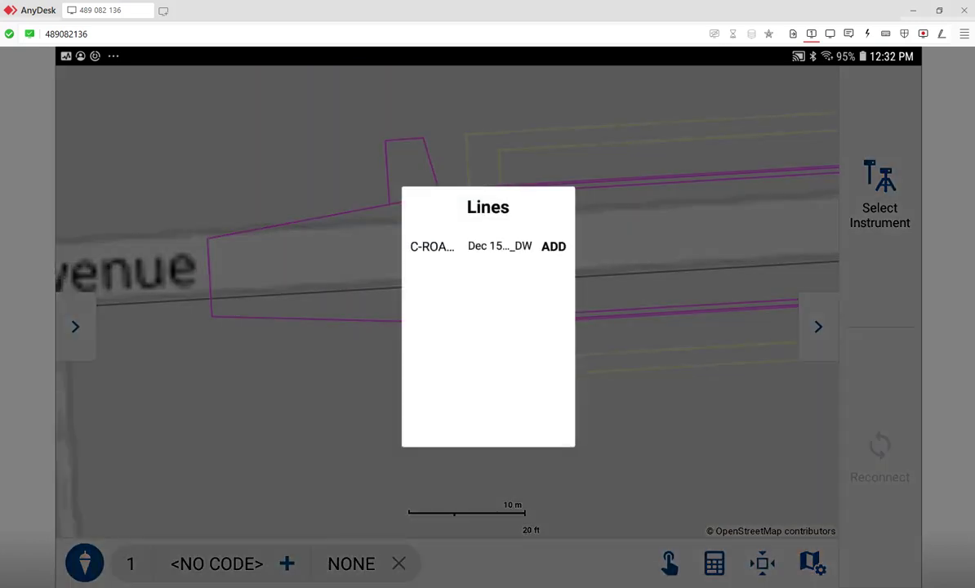
left_click(494, 232)
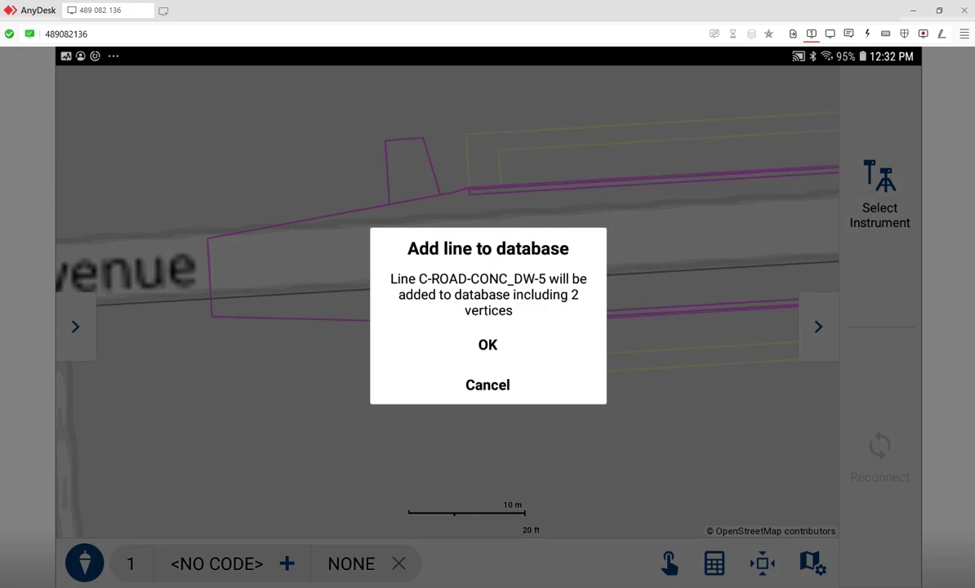
left_click(488, 345)
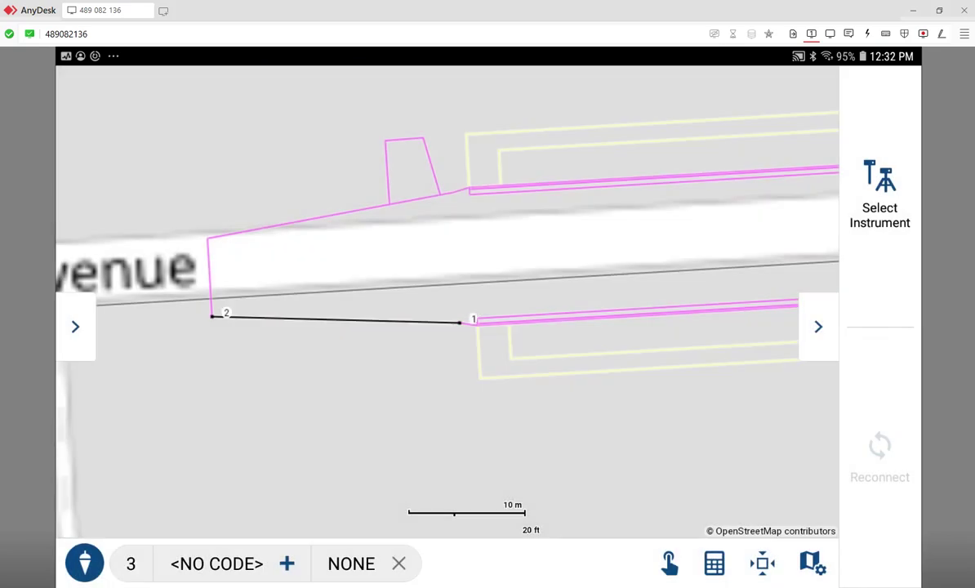
scroll(394, 317, "up", 3)
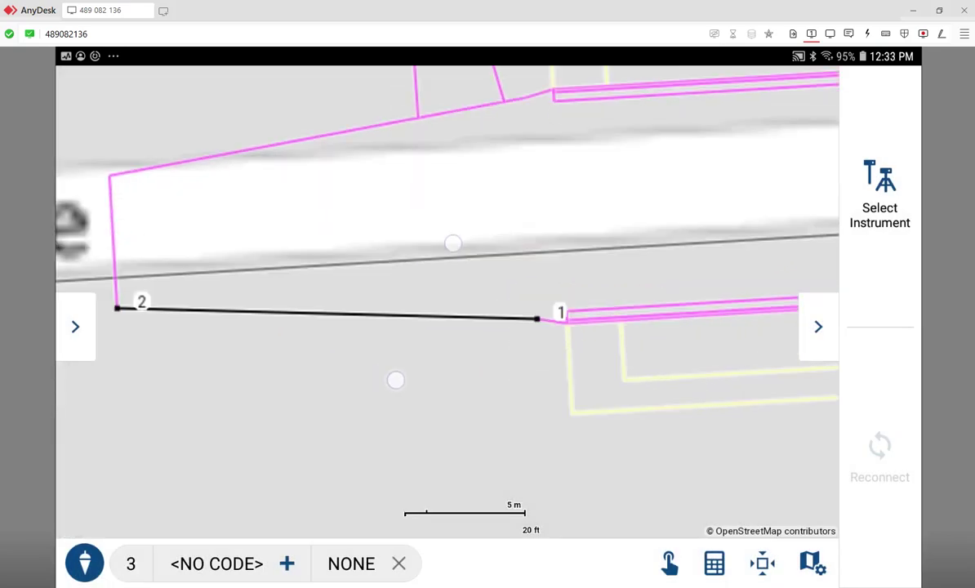
scroll(429, 294, "down", 2)
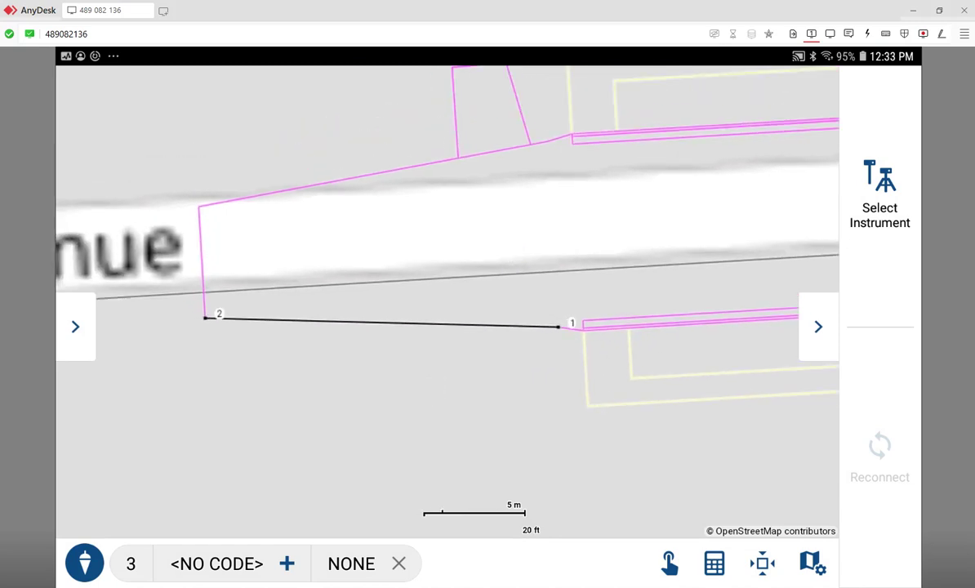
left_click(70, 314)
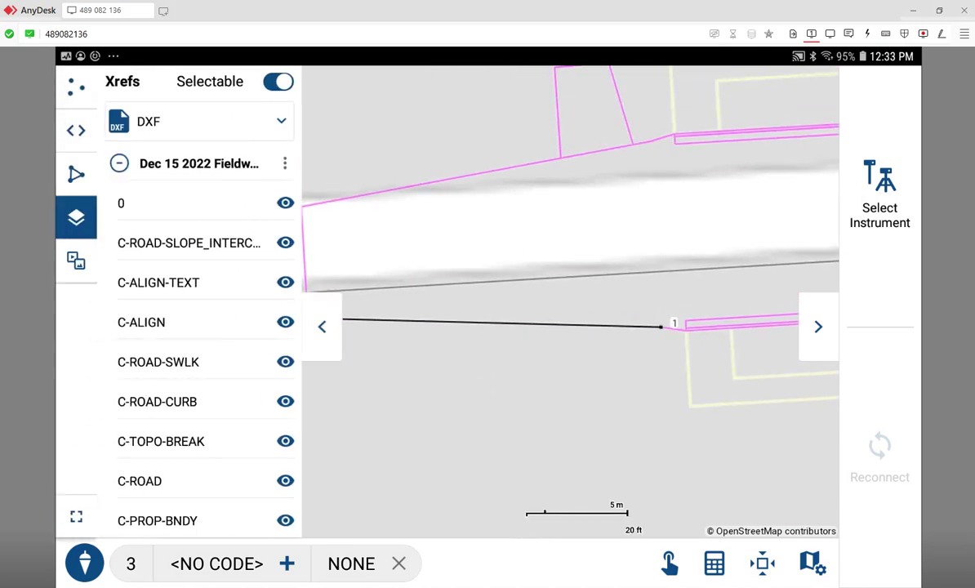
left_click(120, 163)
left_click(285, 163)
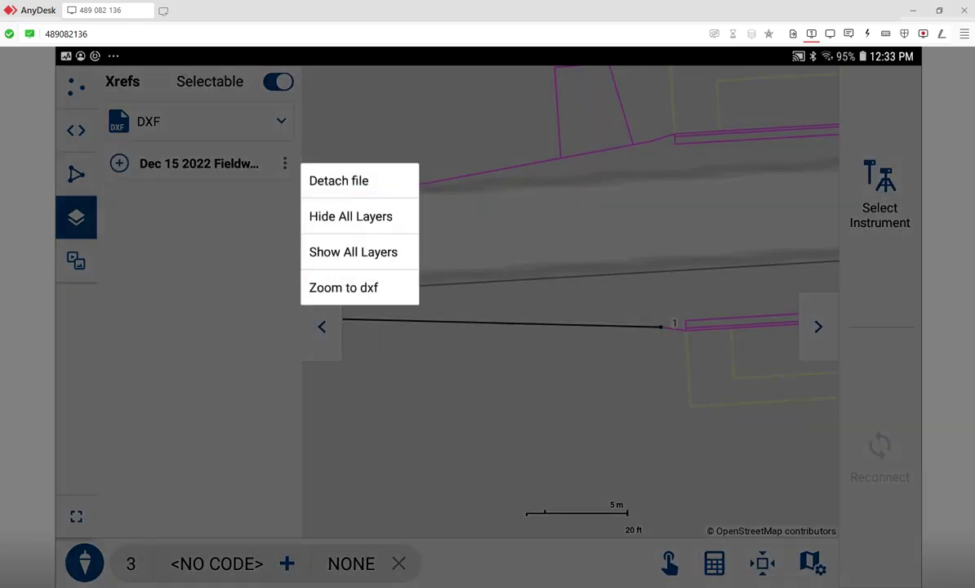
left_click(353, 211)
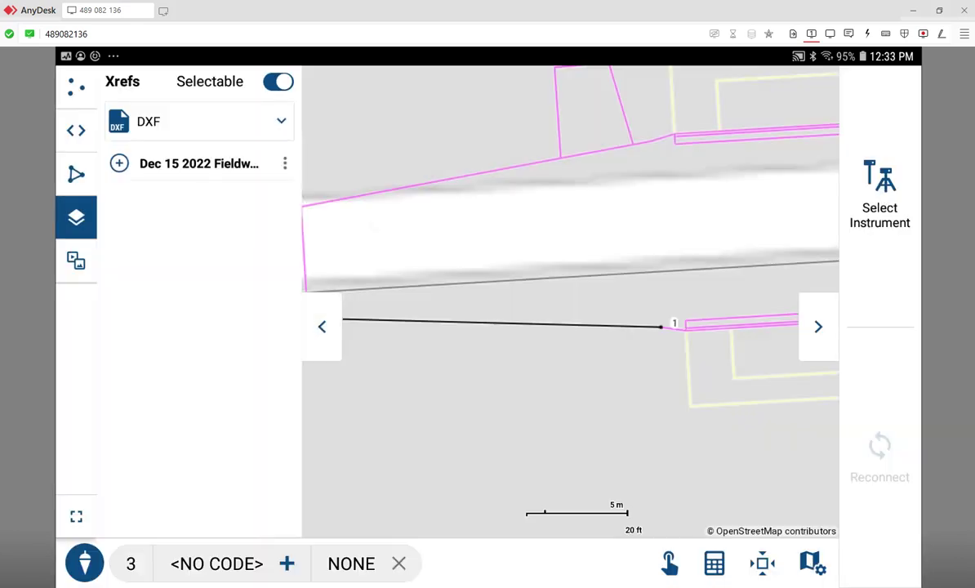
scroll(620, 329, "down", 3)
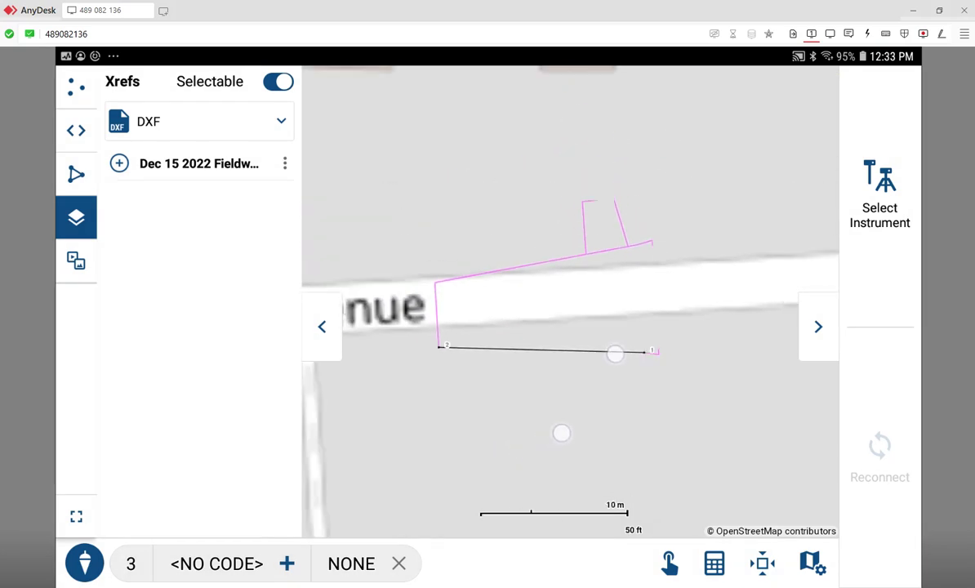
scroll(583, 413, "up", 2)
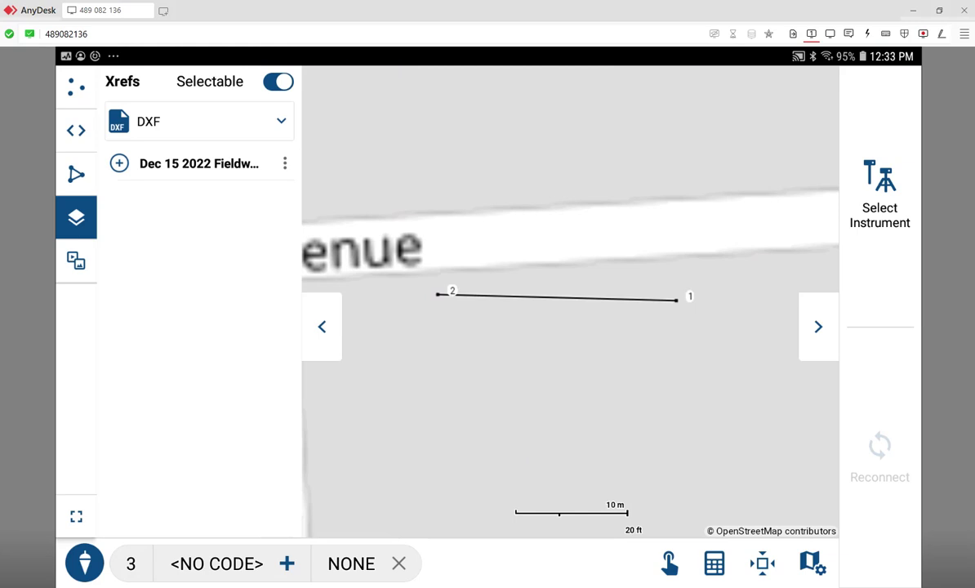
left_click(285, 163)
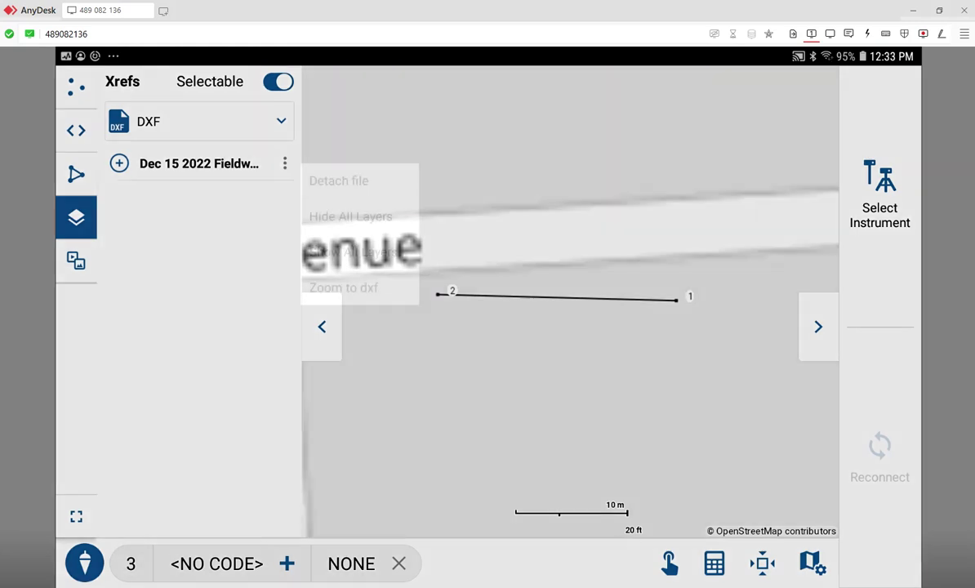
left_click(354, 245)
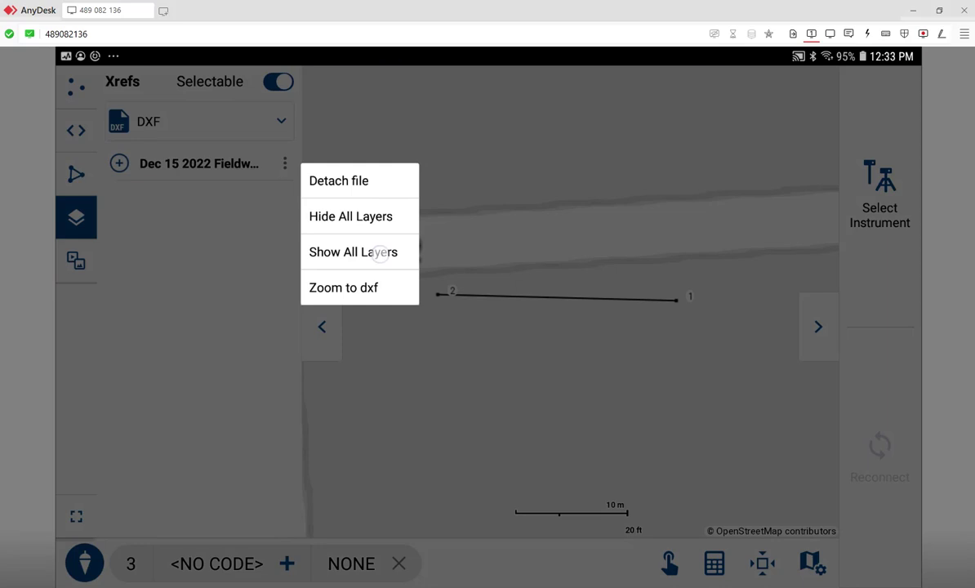
scroll(528, 304, "down", 3)
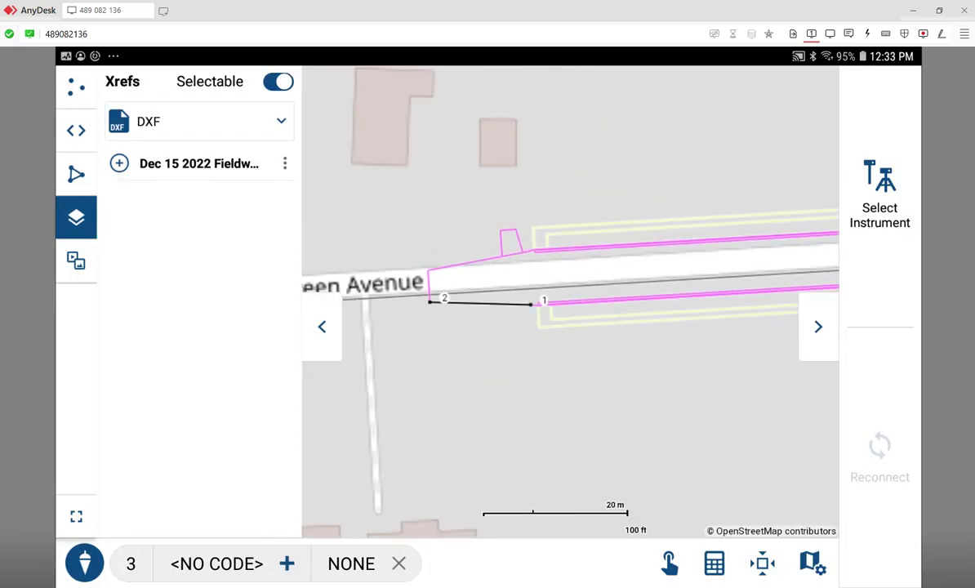
left_click(322, 326)
scroll(579, 299, "down", 3)
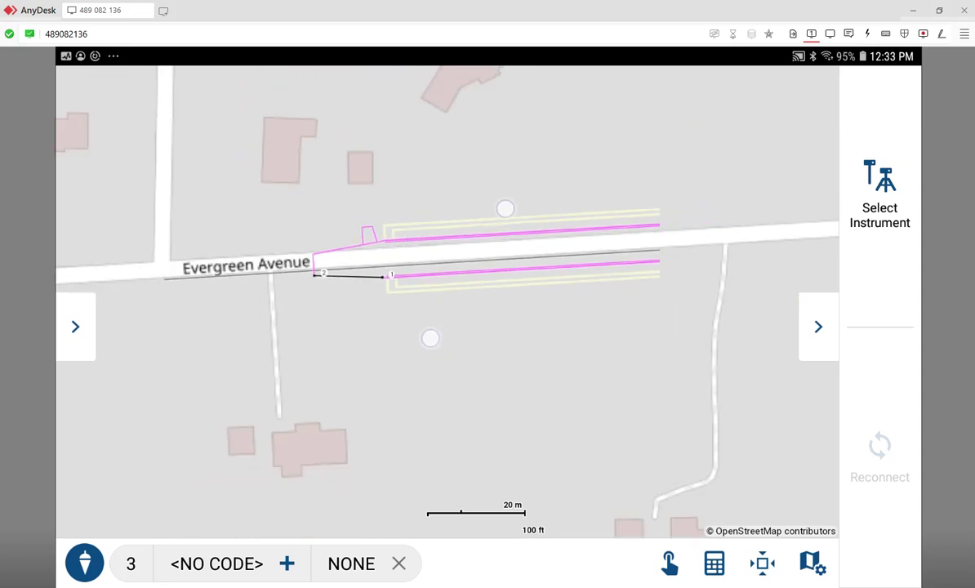
scroll(468, 274, "down", 3)
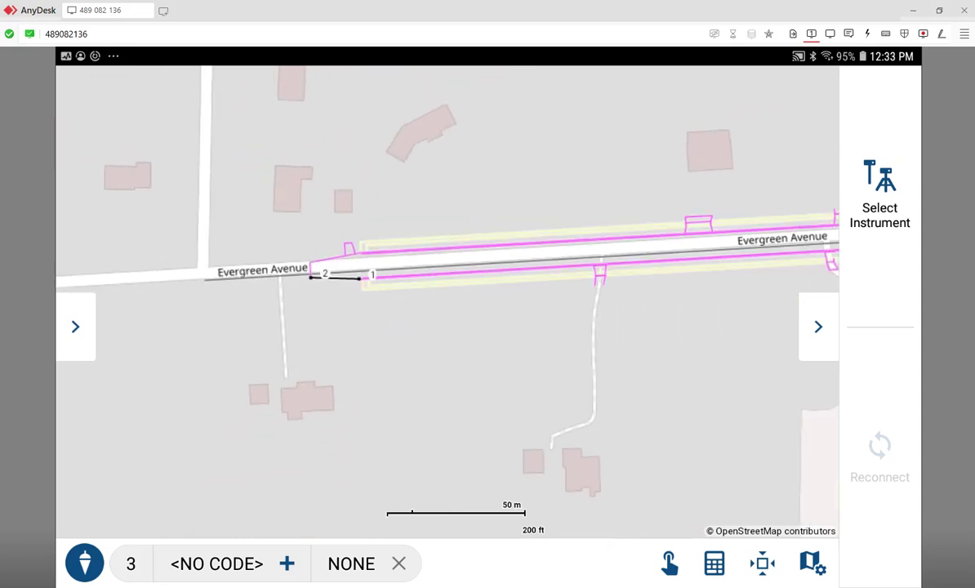